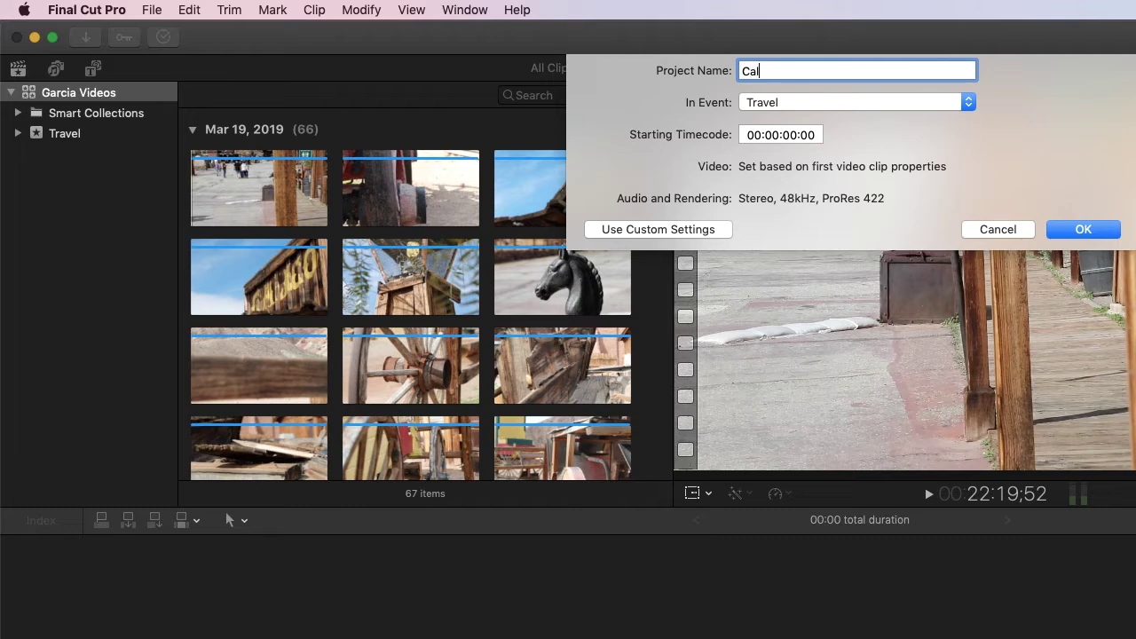
Name the new project Calico Ghost Town and store it in the Travel event
text(st Town)
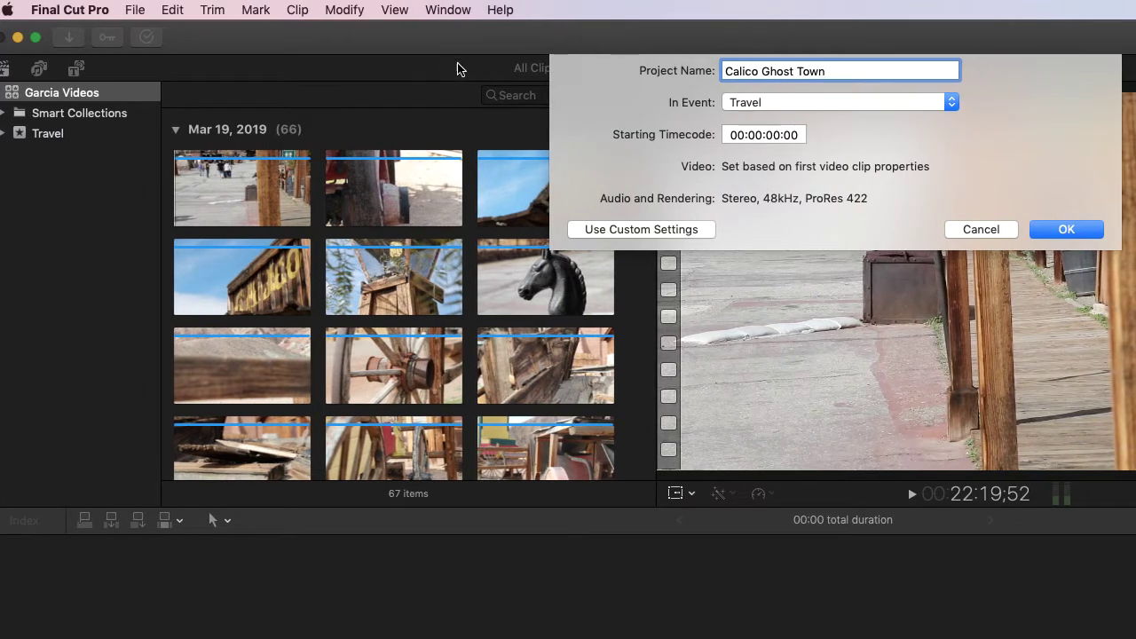
click(914, 106)
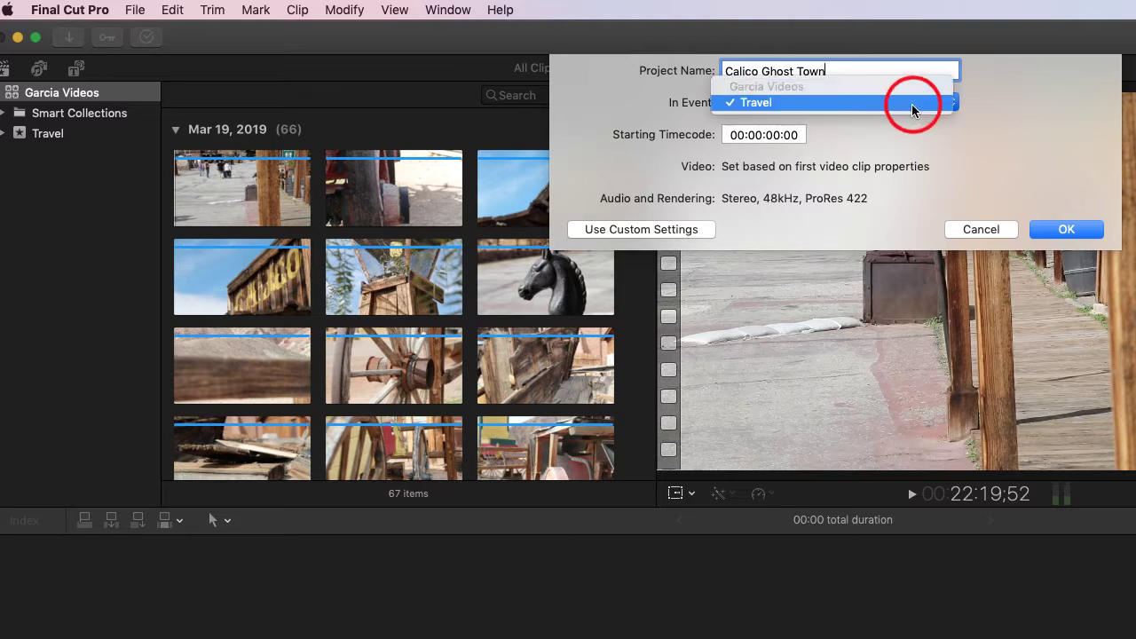
click(657, 161)
Use custom video settings of 720p HD, 1280x720 at 23.98p, and create the project
click(651, 229)
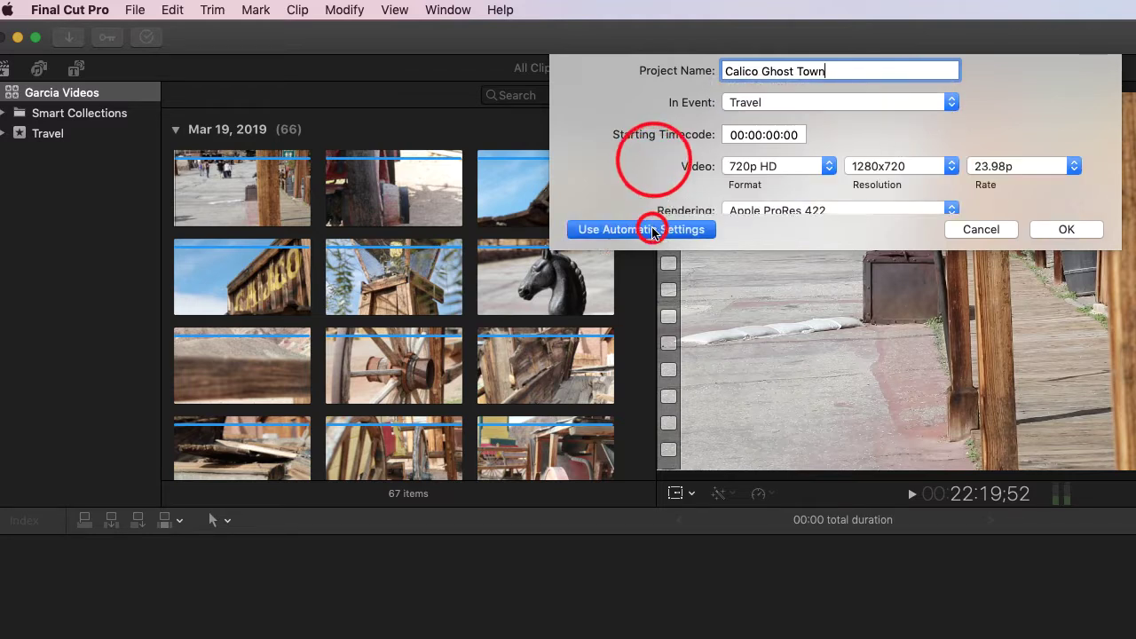
click(779, 169)
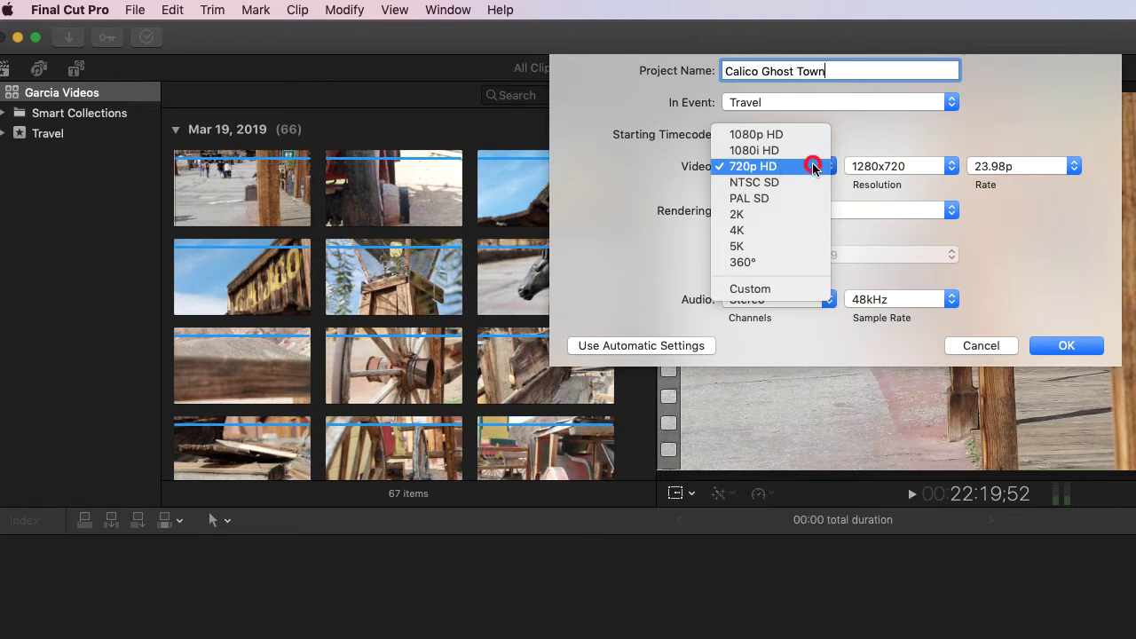
click(814, 168)
click(1057, 168)
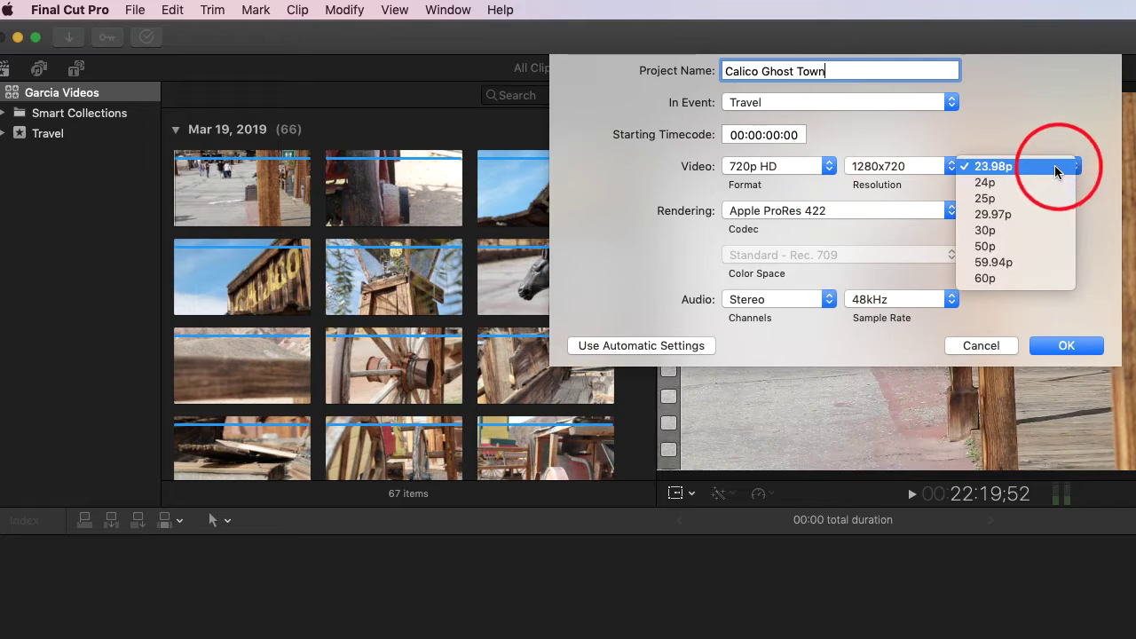
click(1056, 167)
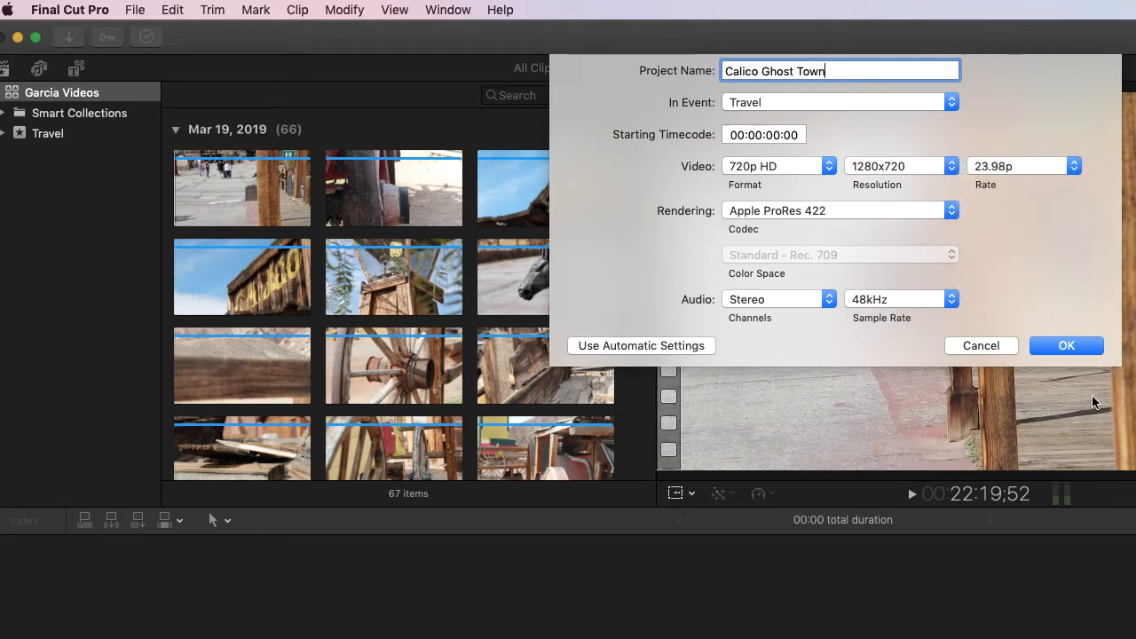
click(1068, 347)
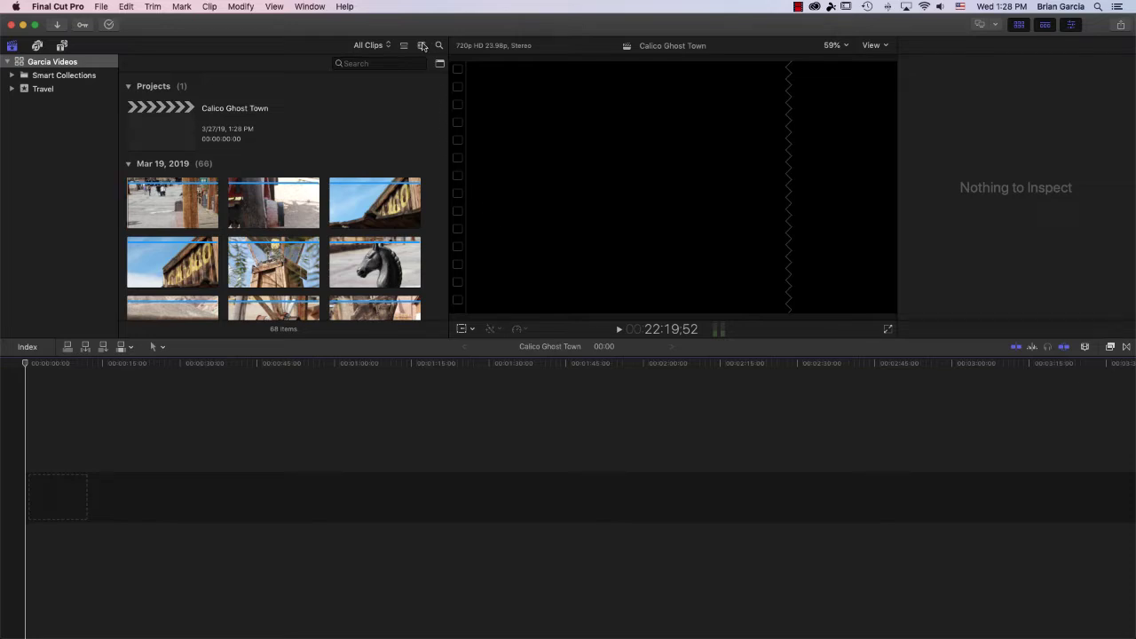
Set the browser filmstrips to 2s per thumbnail and select a few of the expanded clips
click(423, 45)
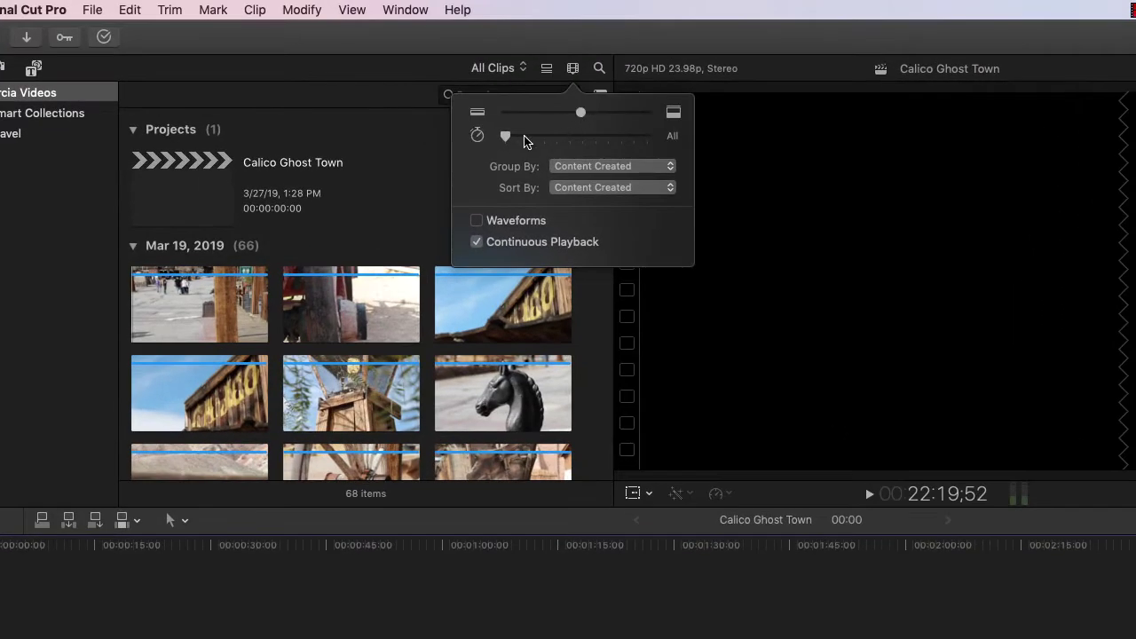
drag(510, 138, 626, 139)
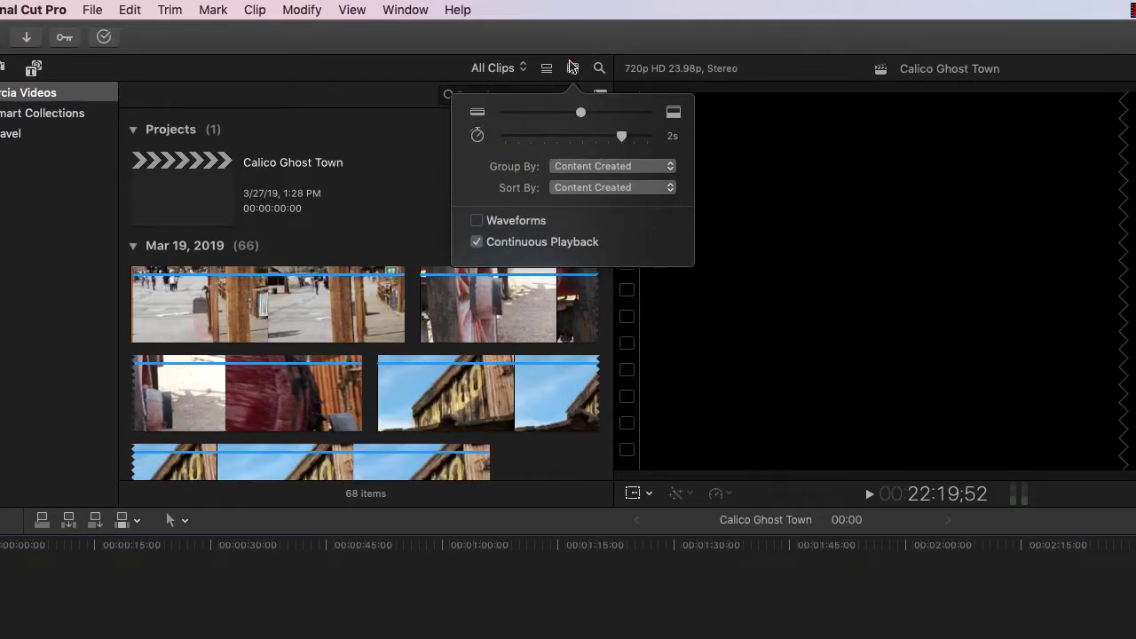
click(572, 67)
click(304, 302)
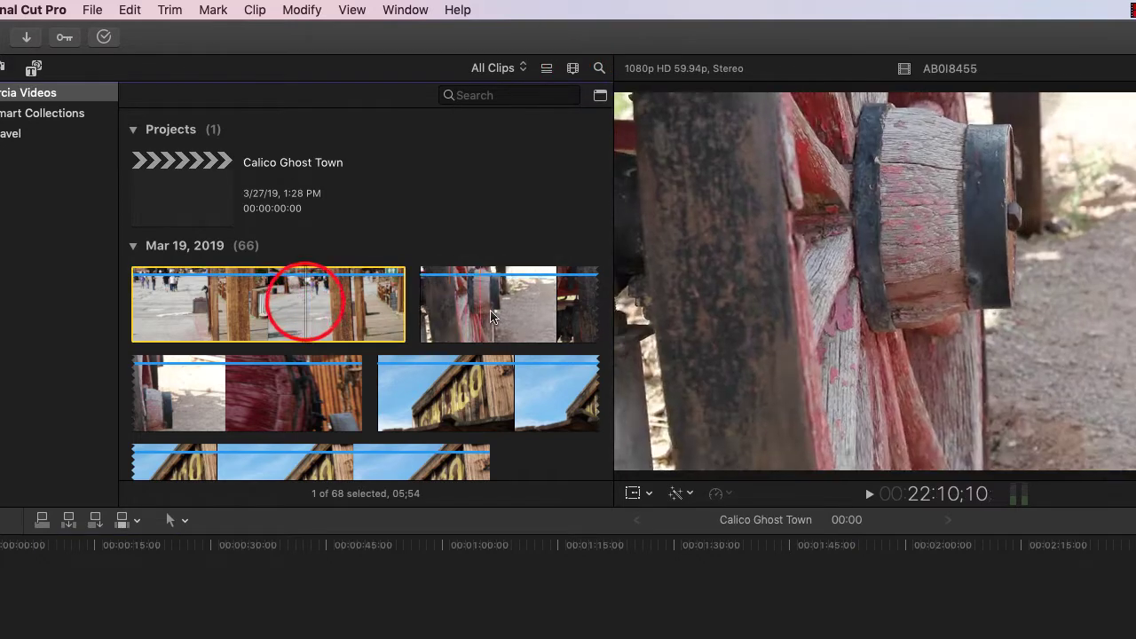
click(493, 311)
click(472, 417)
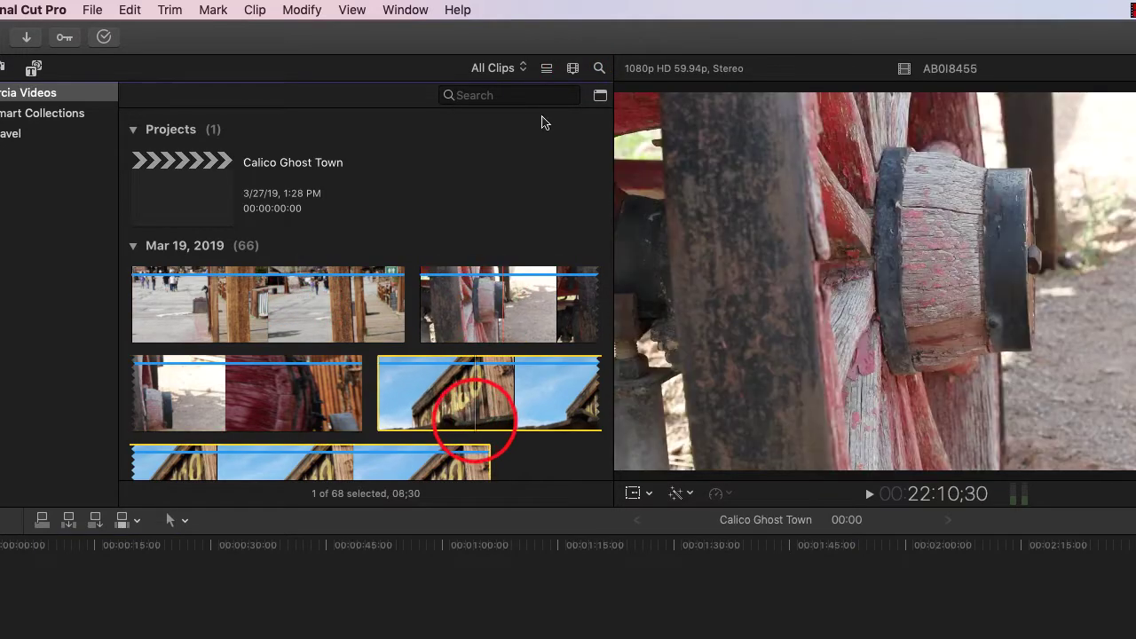
Set the browser filmstrip duration to All and slightly adjust the clip thumbnail height
click(572, 68)
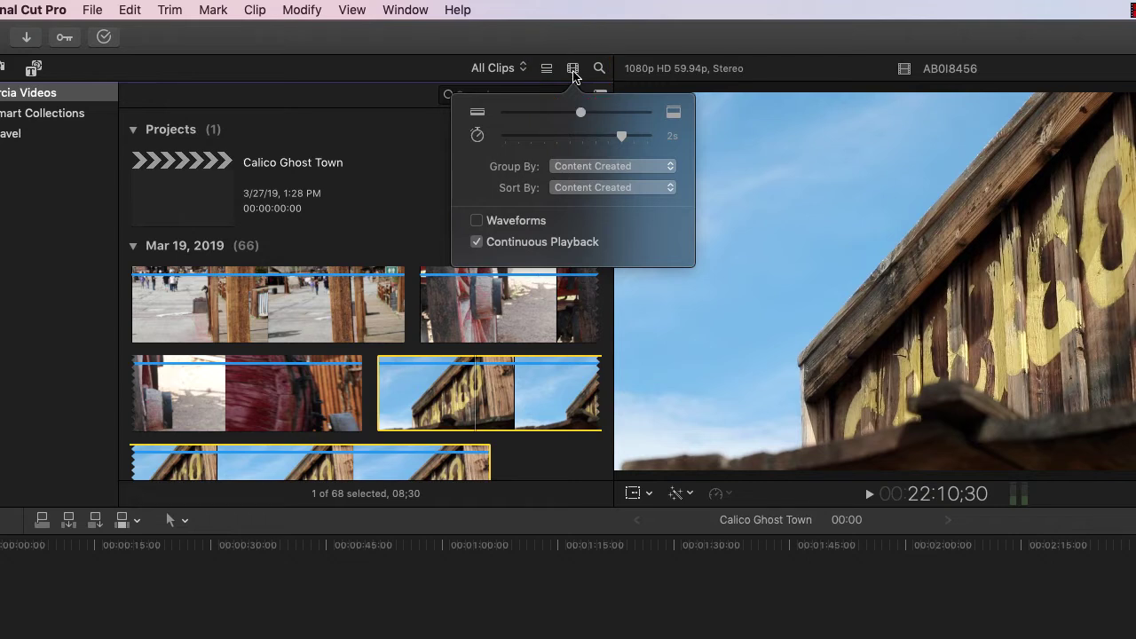
drag(600, 138, 494, 138)
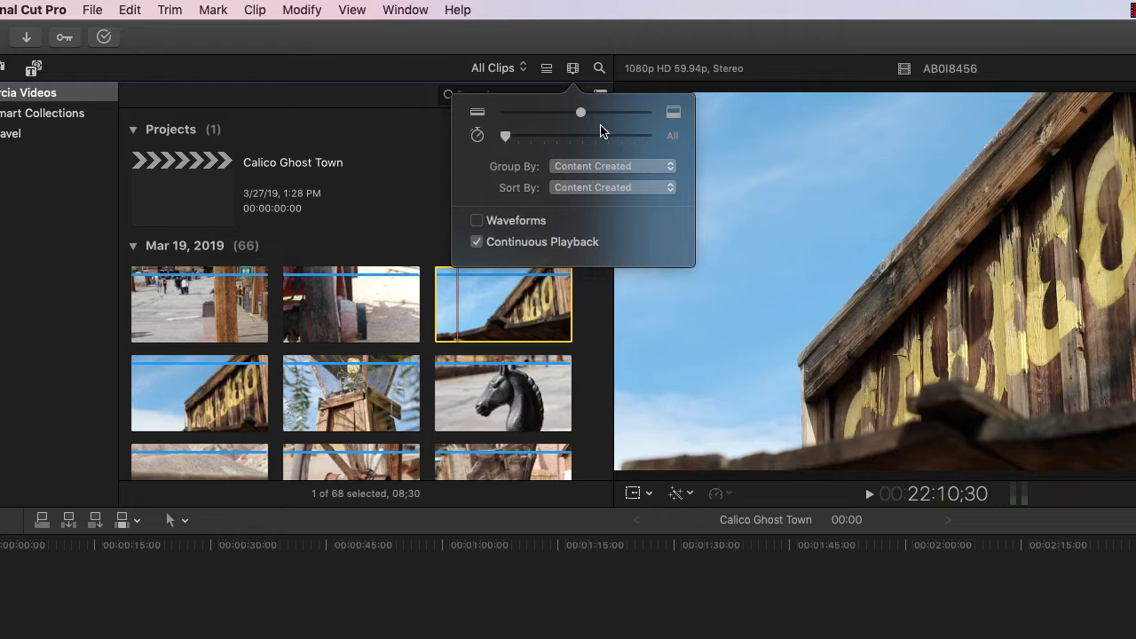
drag(582, 115, 582, 114)
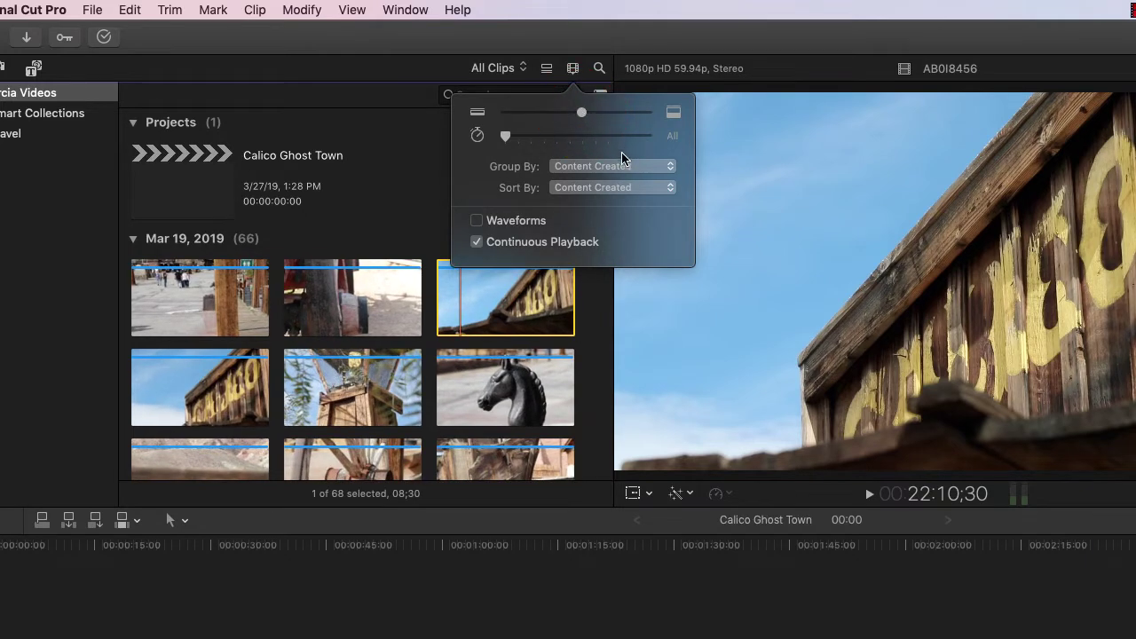
Examine the Group By and Sort By options for the browser clips
click(622, 169)
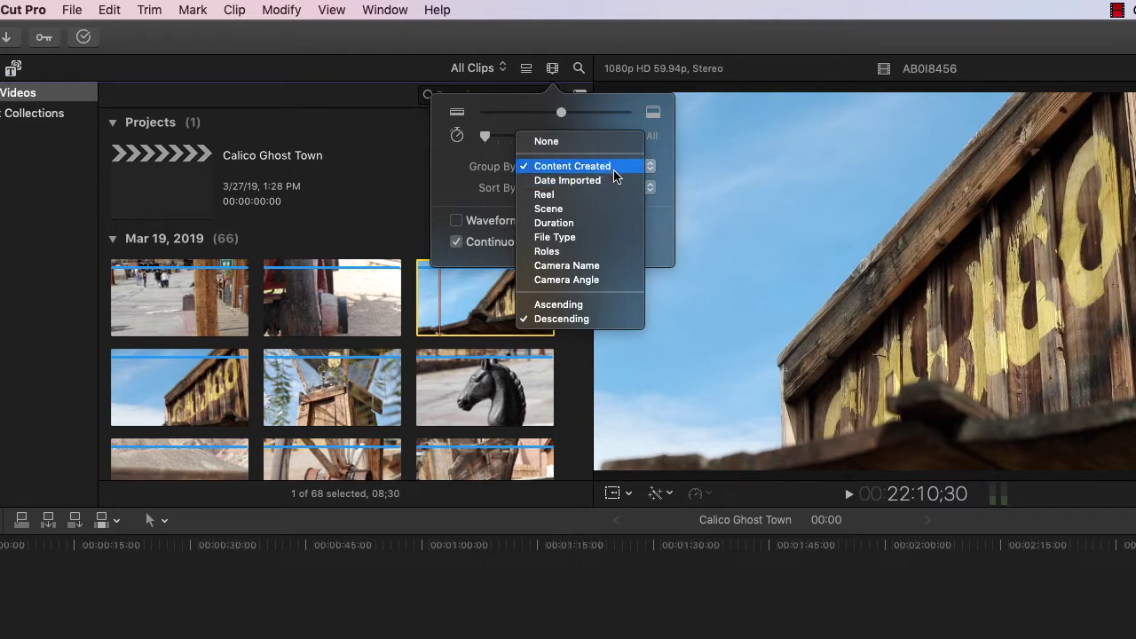
click(654, 203)
click(643, 189)
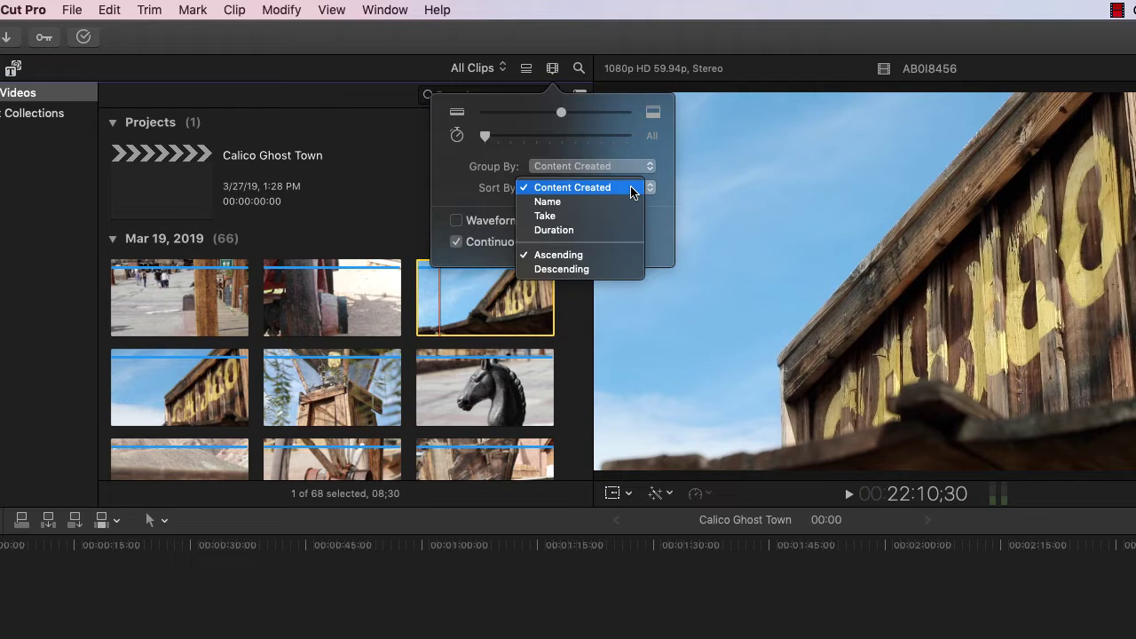
click(631, 189)
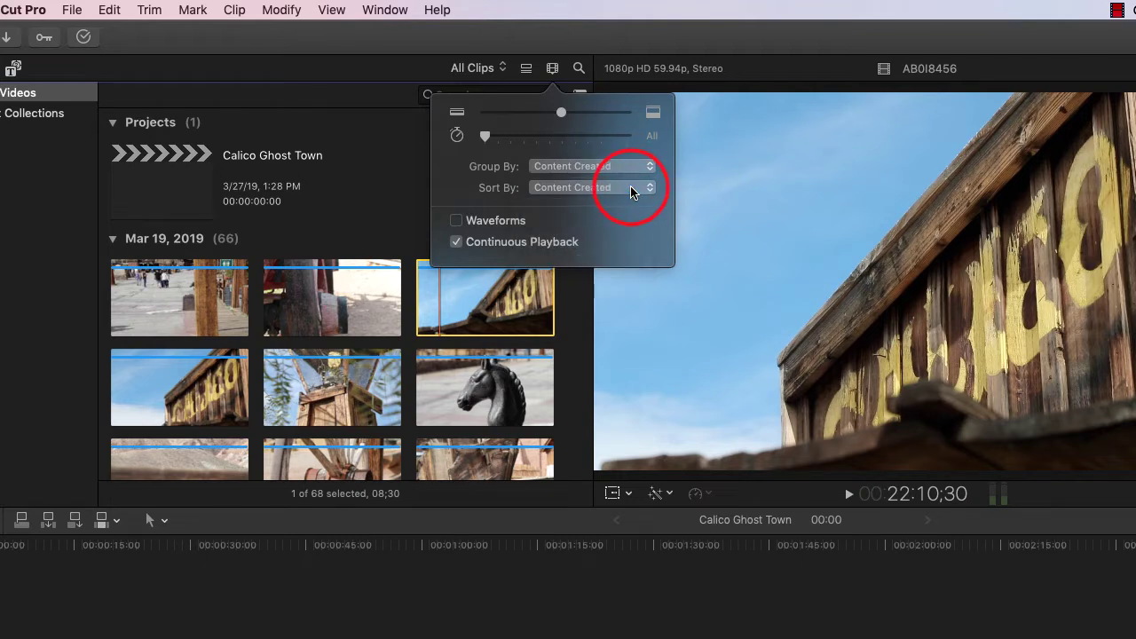
Turn off Continuous Playback and play clip AB0I8456 from the browser
click(456, 243)
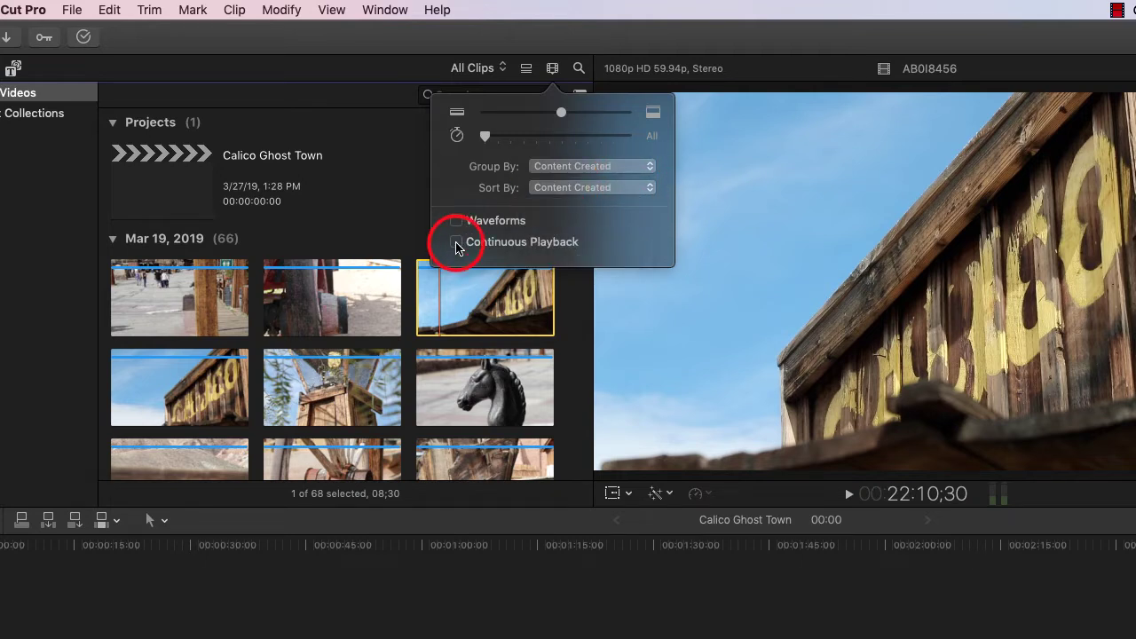
click(552, 68)
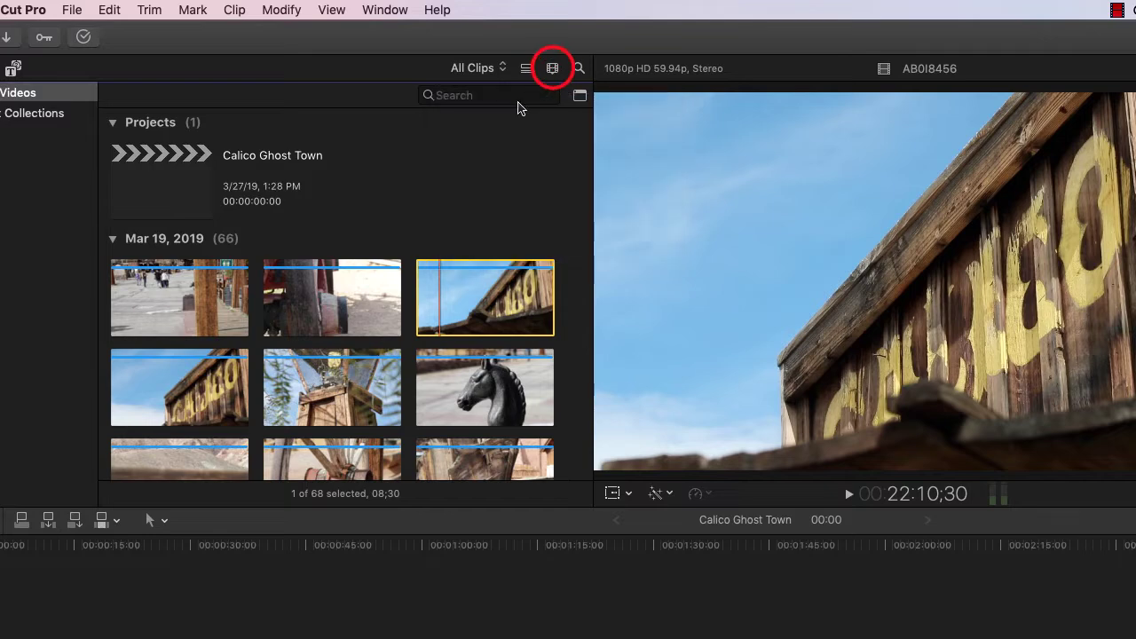
click(447, 297)
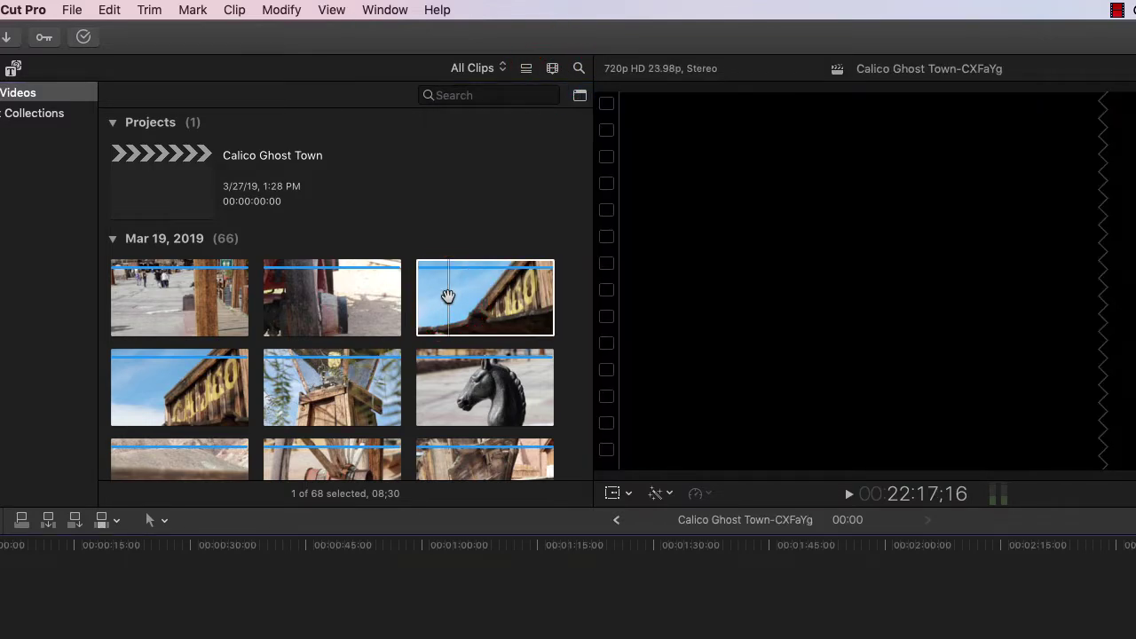
click(448, 297)
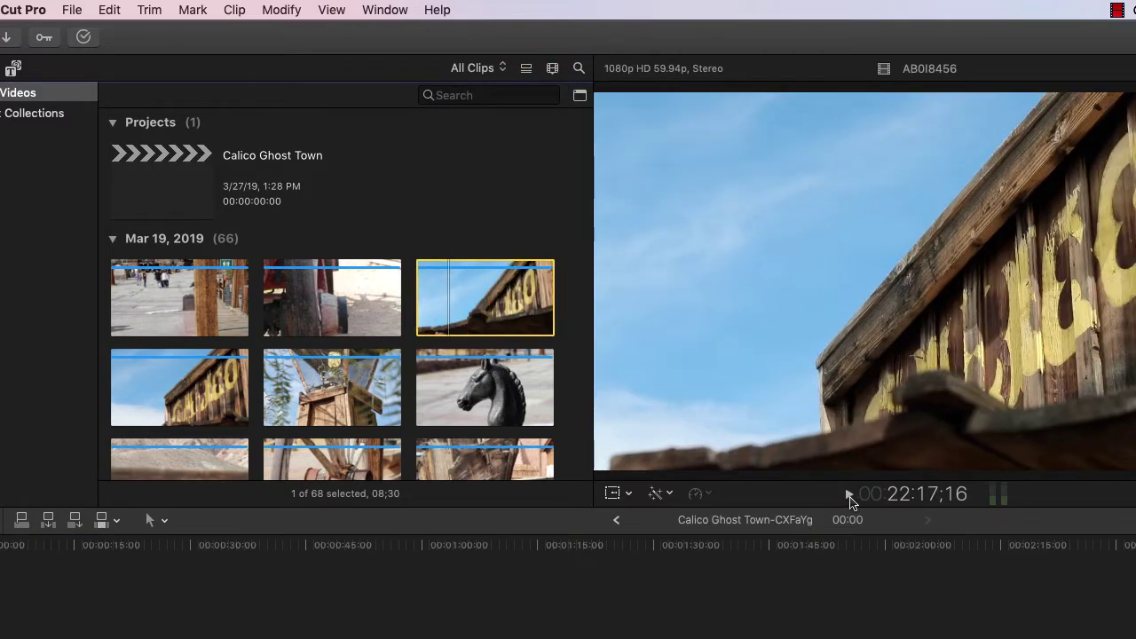
click(848, 494)
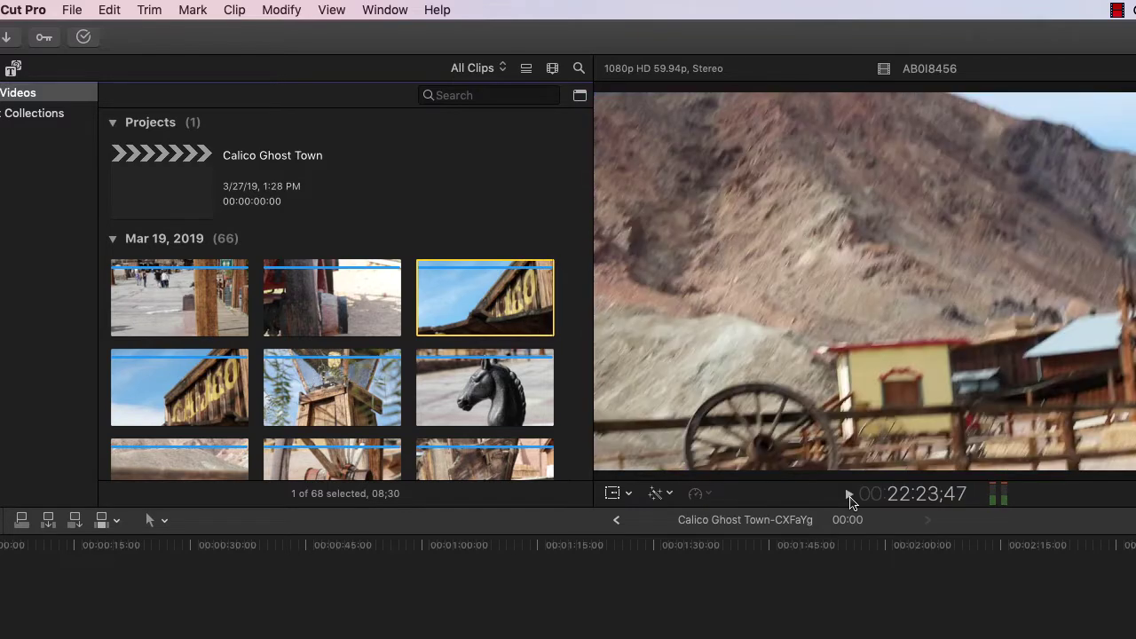
Turn on Continuous Playback and play through the following browser clips, stopping on the horse head clip
click(553, 69)
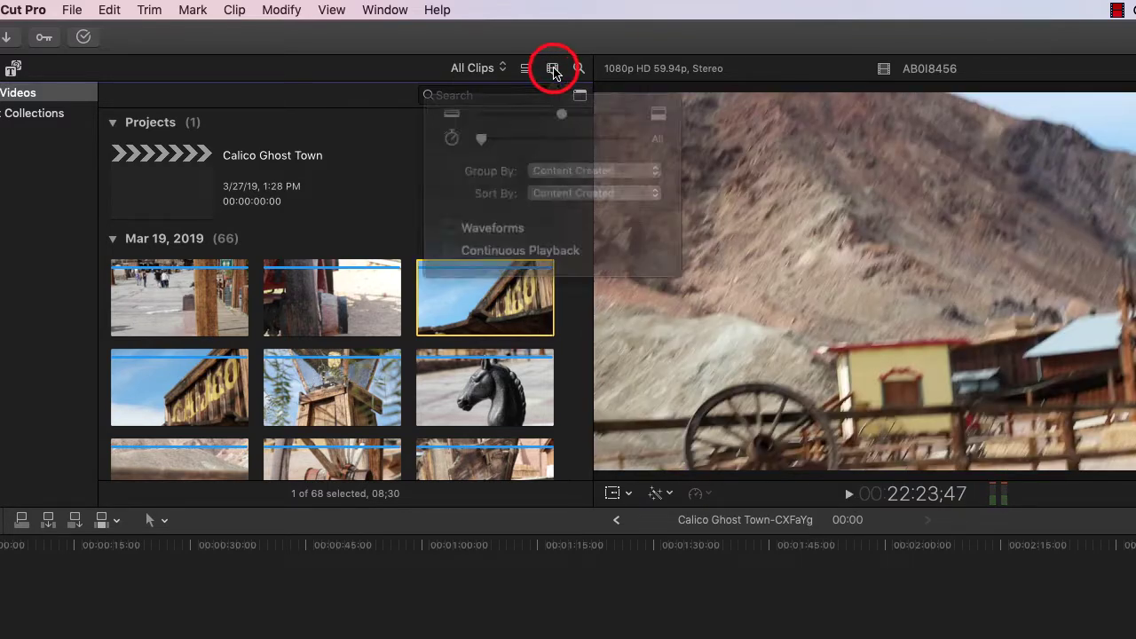
click(455, 244)
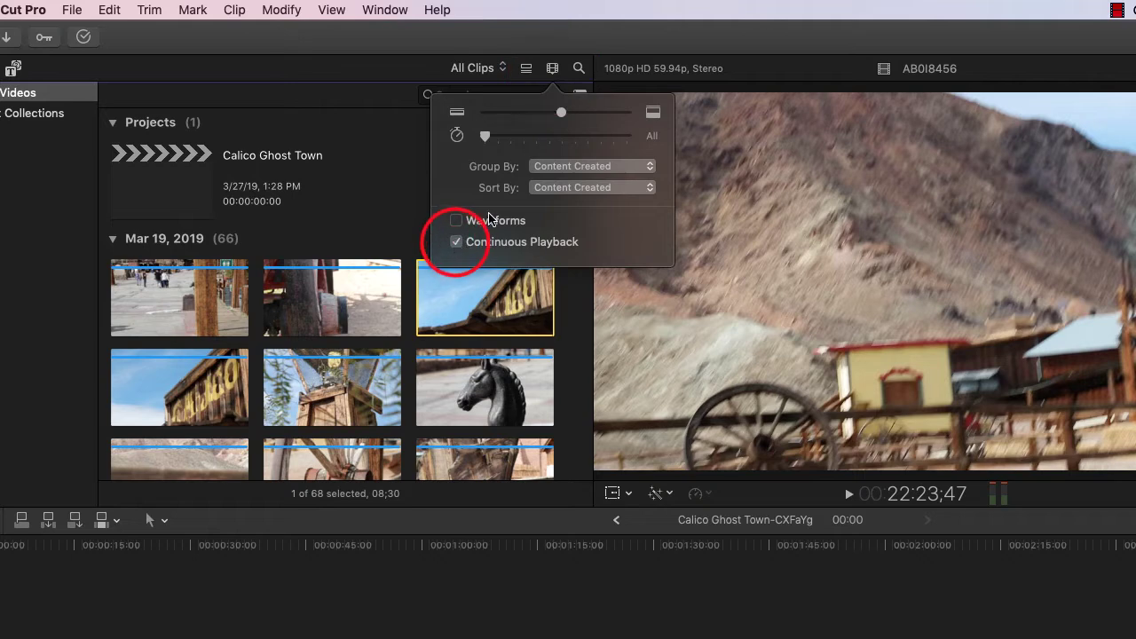
click(553, 69)
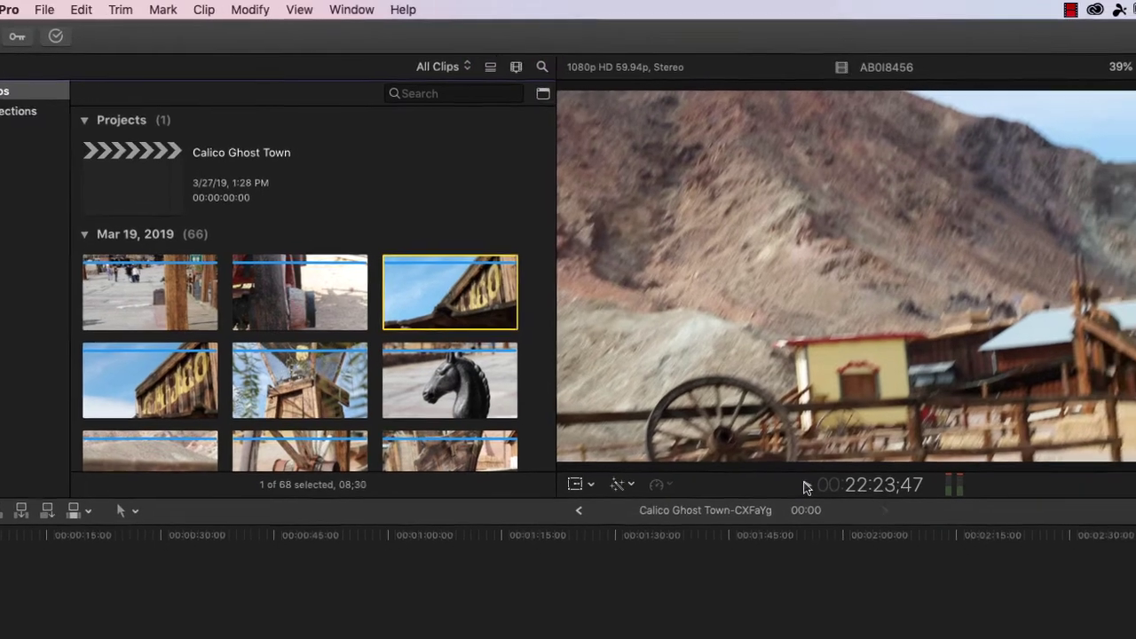
click(849, 493)
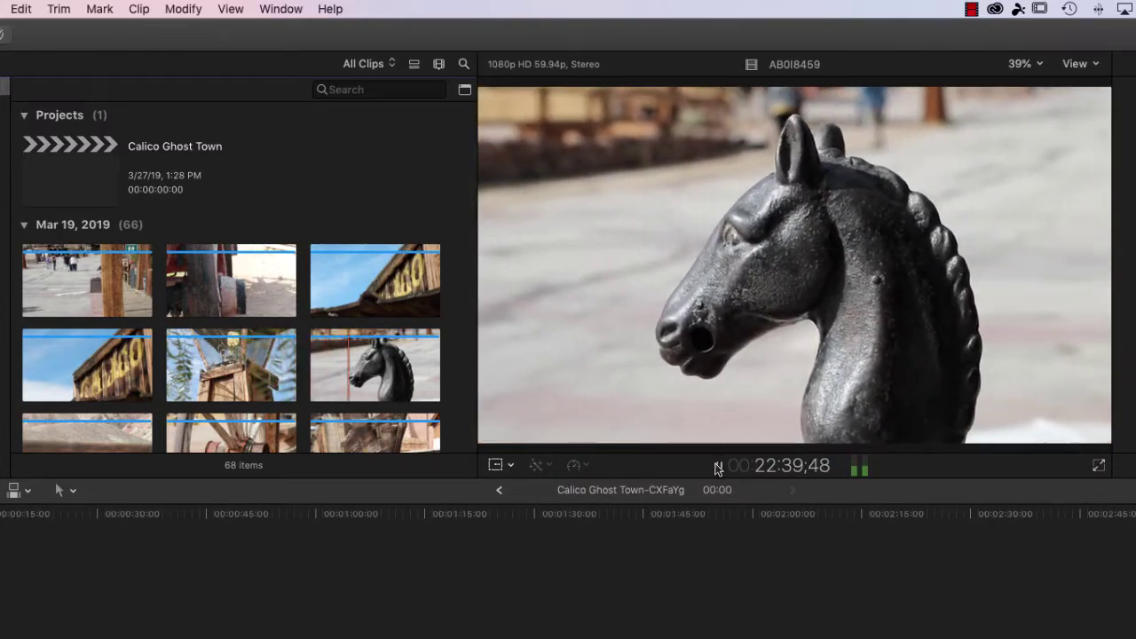
click(718, 466)
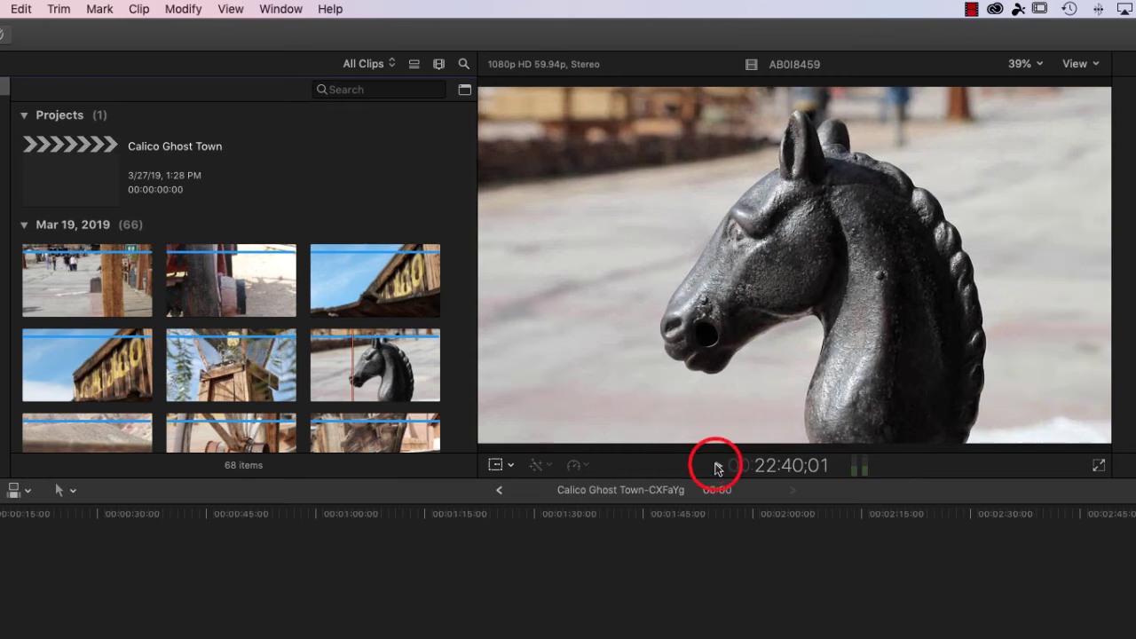
Show audio waveforms under the browser clips and hide them again
click(441, 65)
click(350, 209)
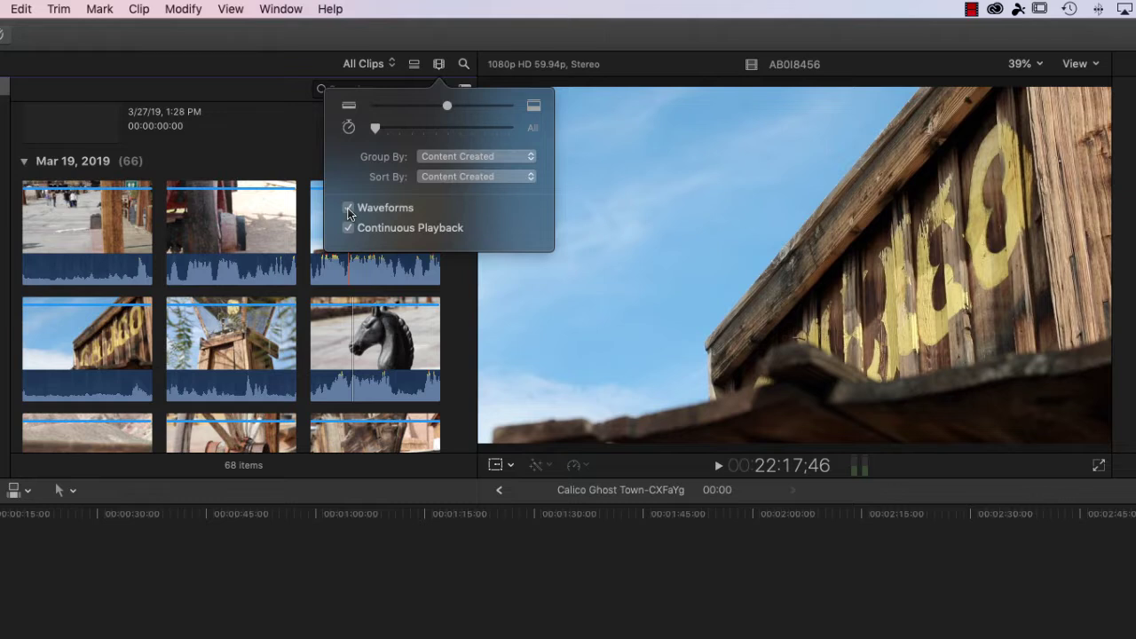
click(349, 210)
click(439, 66)
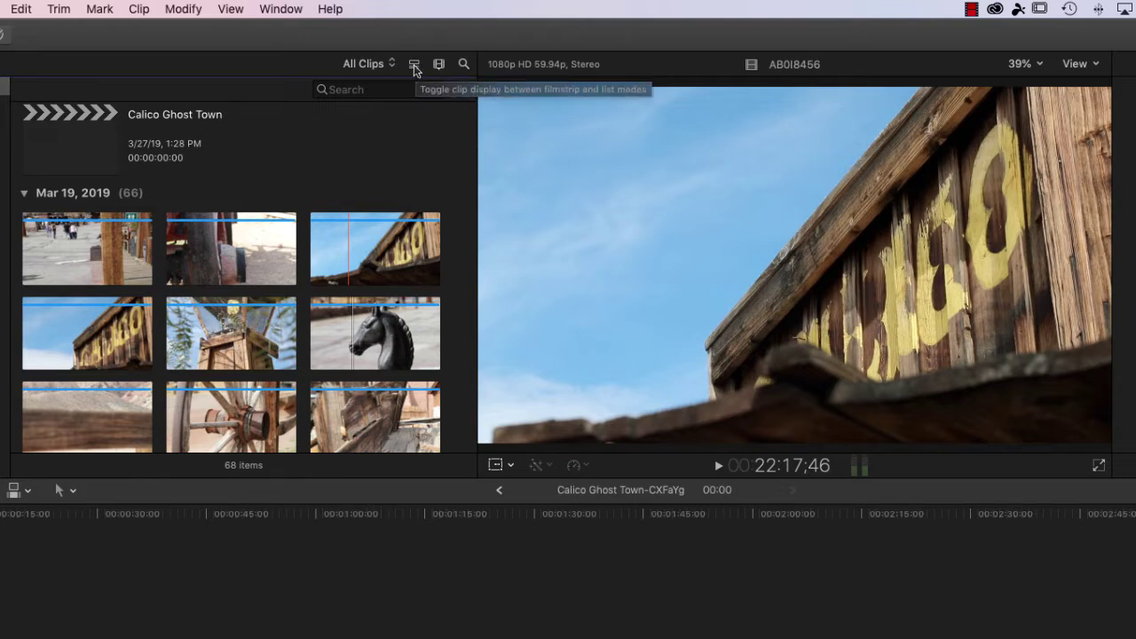
Inspect clips AB0I8454 to AB0I8456 and the information columns in list mode, then return the browser to filmstrip mode
click(414, 67)
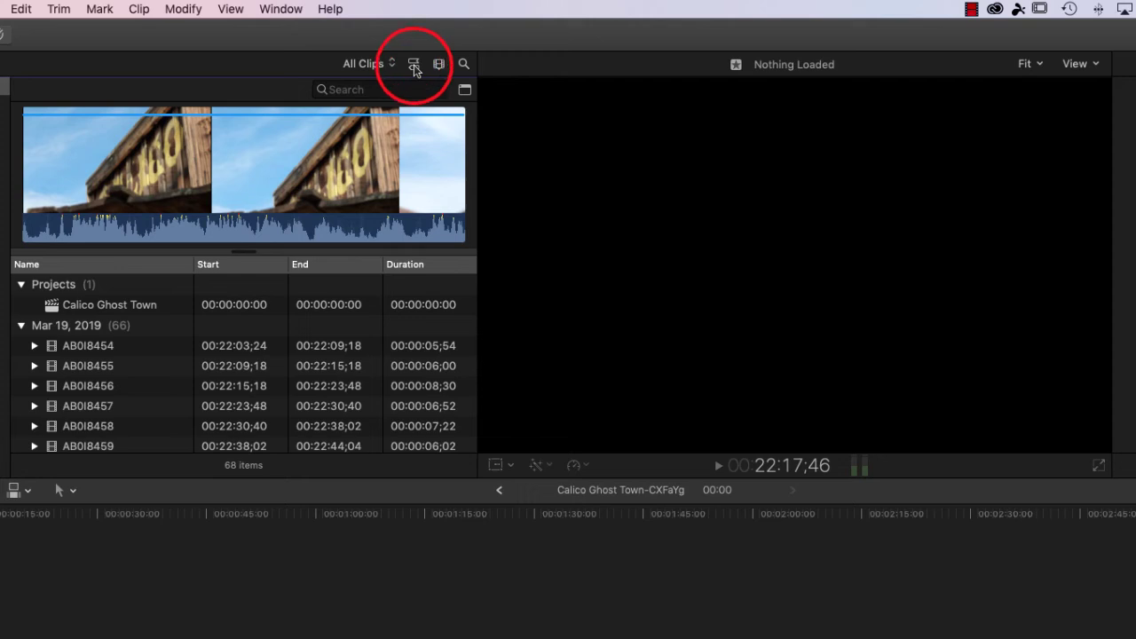
click(85, 349)
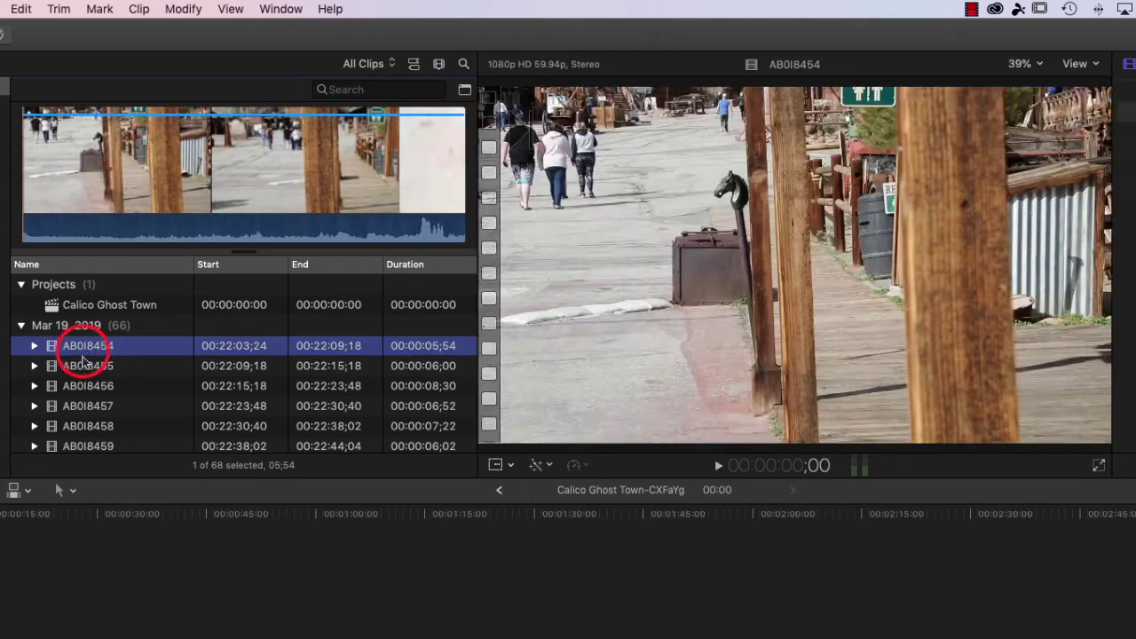
click(86, 367)
click(89, 391)
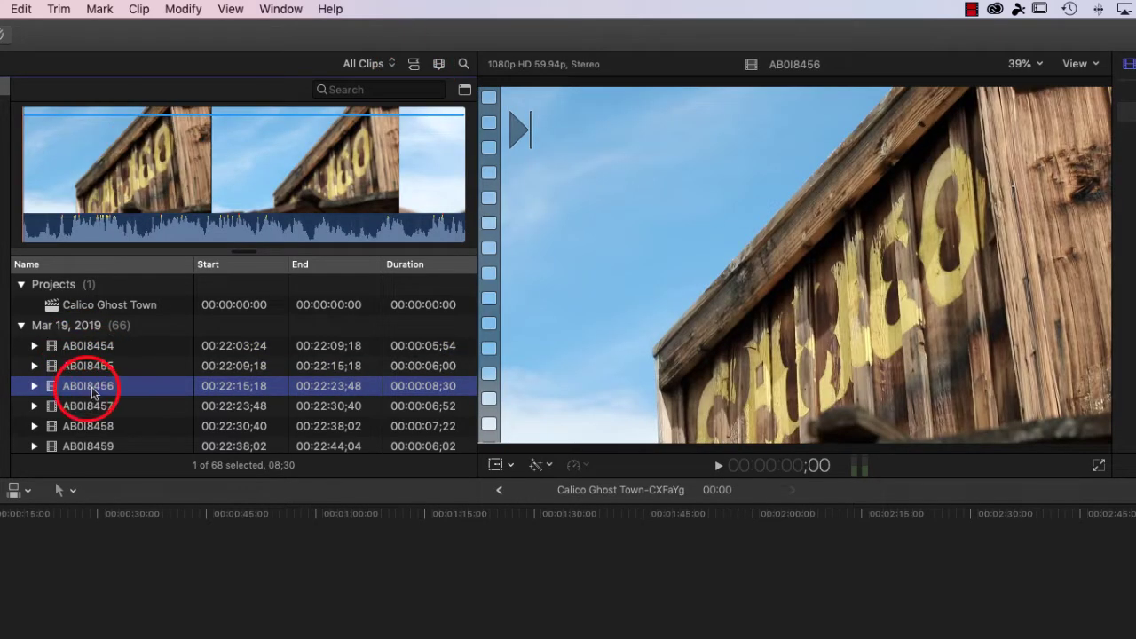
scroll(133, 388, right, 15)
scroll(174, 388, left, 15)
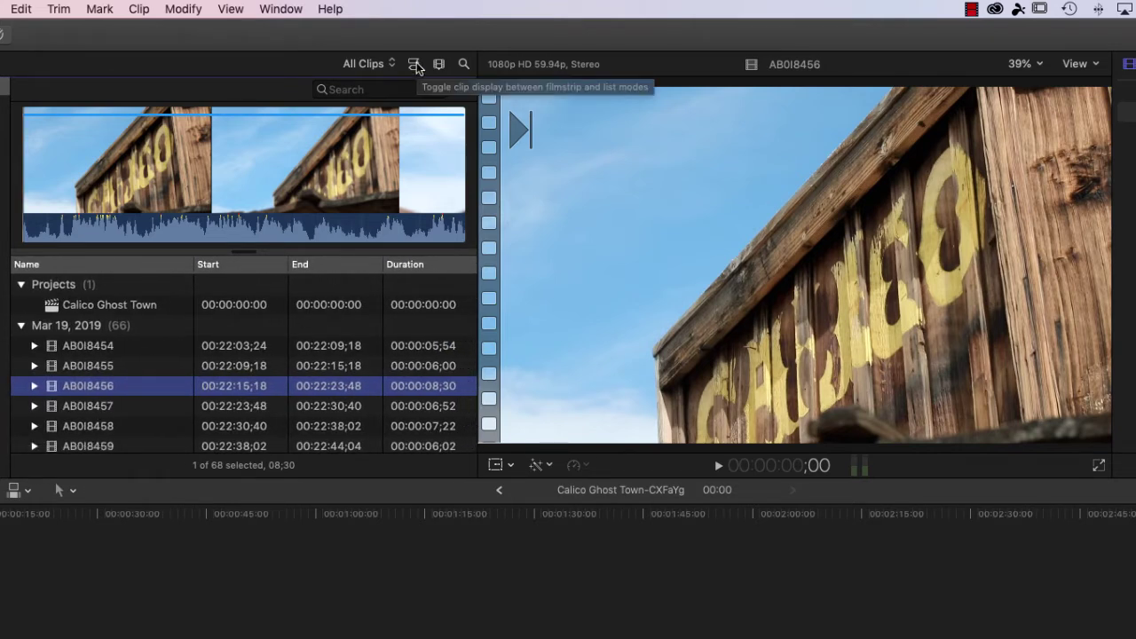
click(414, 65)
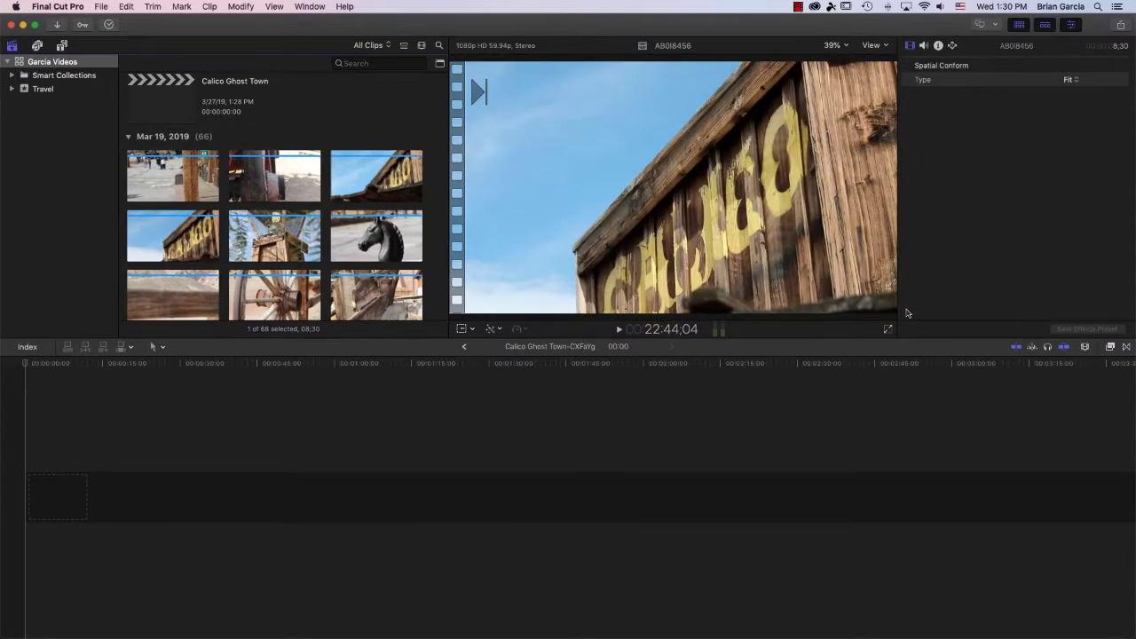
Try out video skimming and audio skimming on the browser clips, leaving video skimming on and audio skimming off
click(1016, 347)
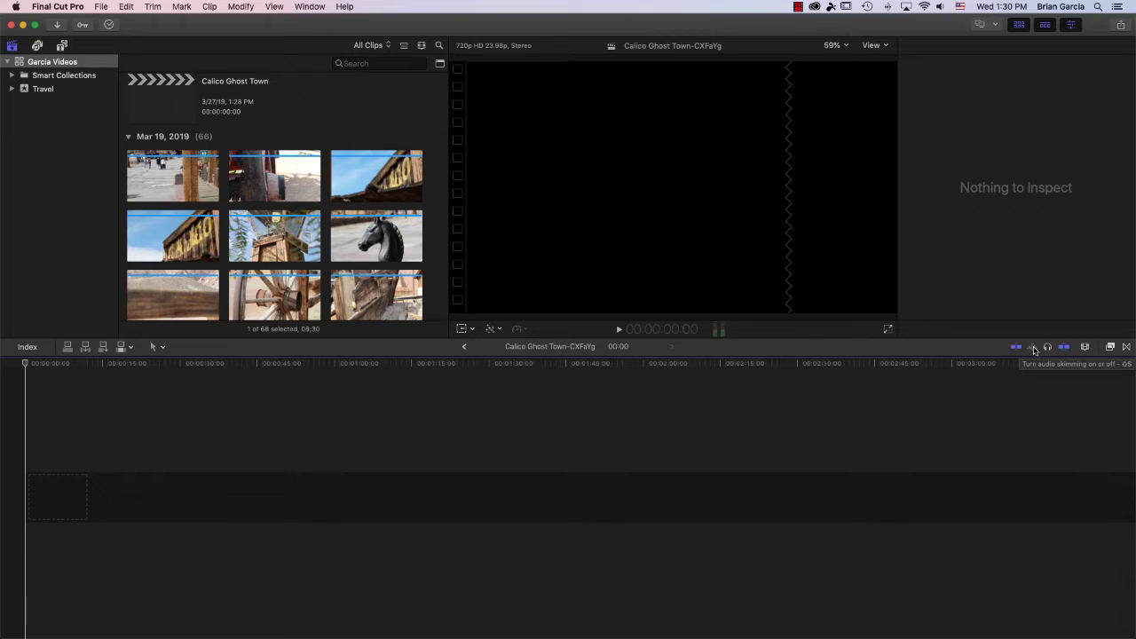
click(1033, 348)
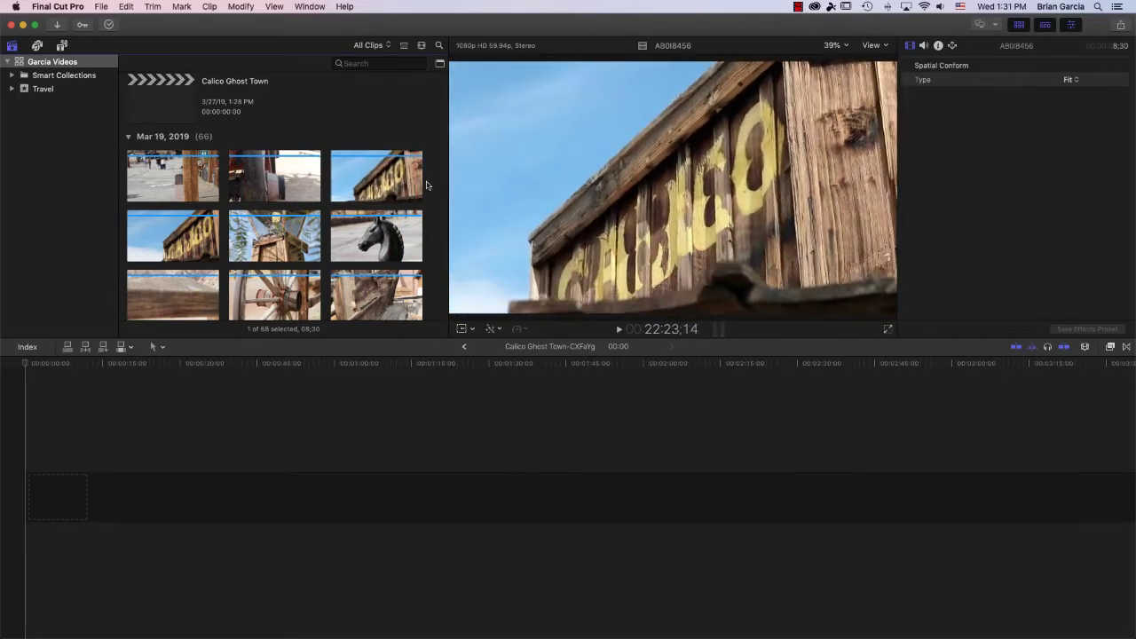
click(1033, 348)
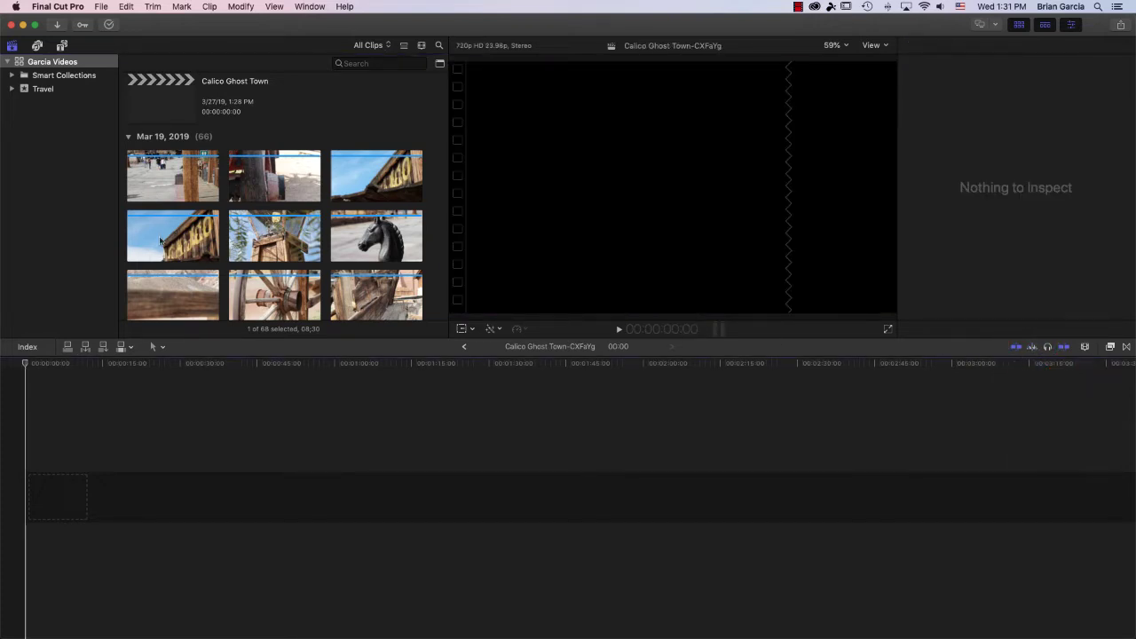
Preview clips AB0I8454, AB0I8455 and AB0I8457 by playing and pausing them from the browser
click(154, 184)
key(space)
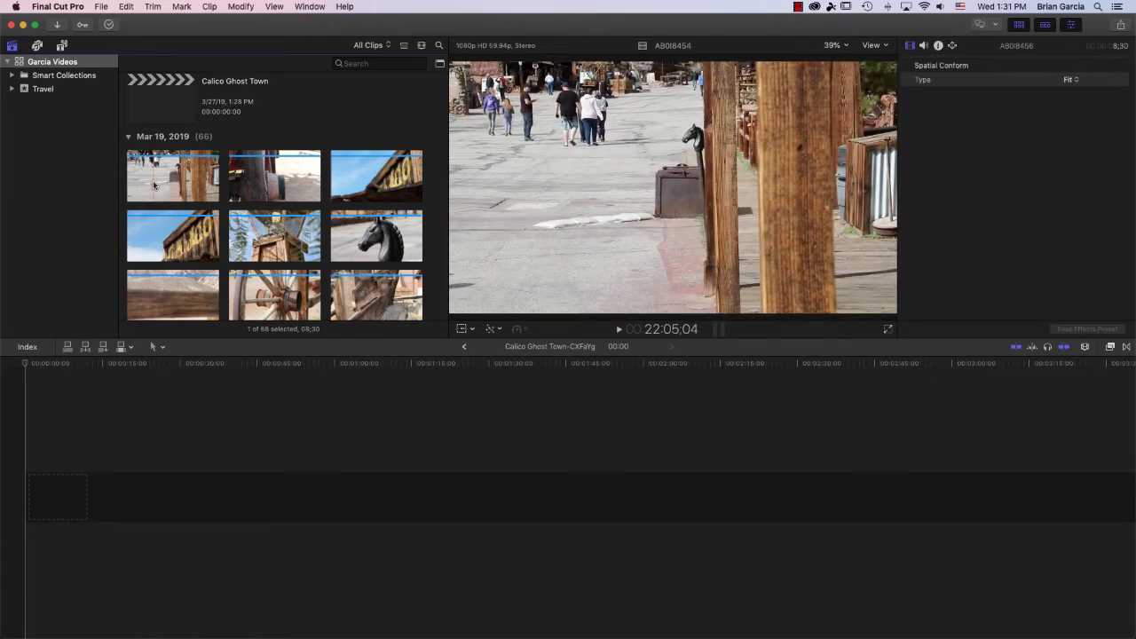
key(space)
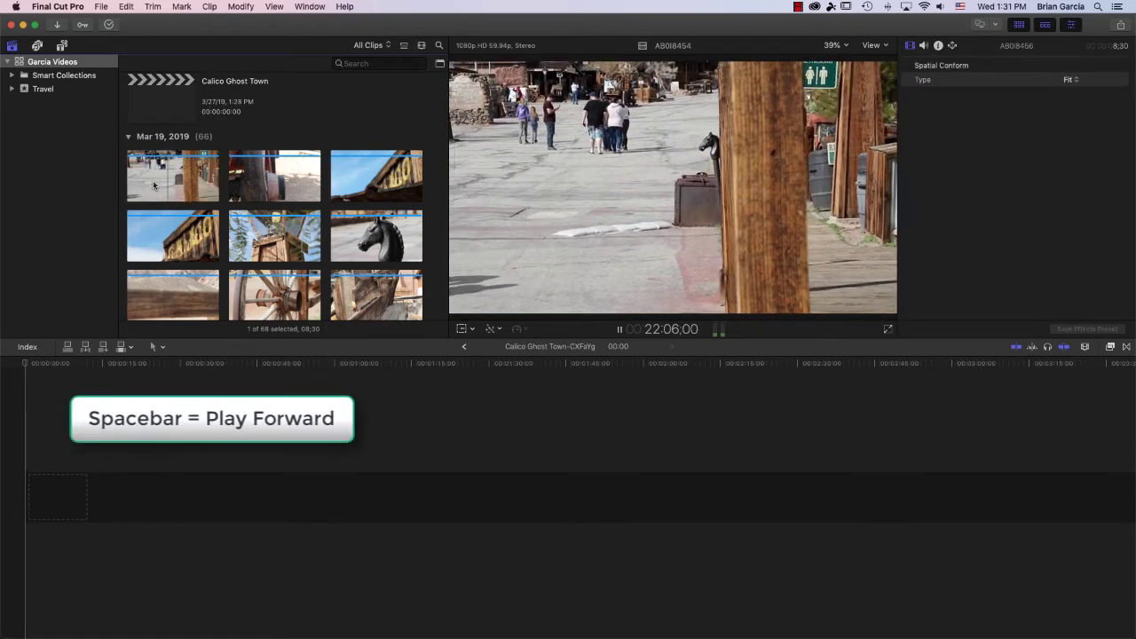
click(253, 182)
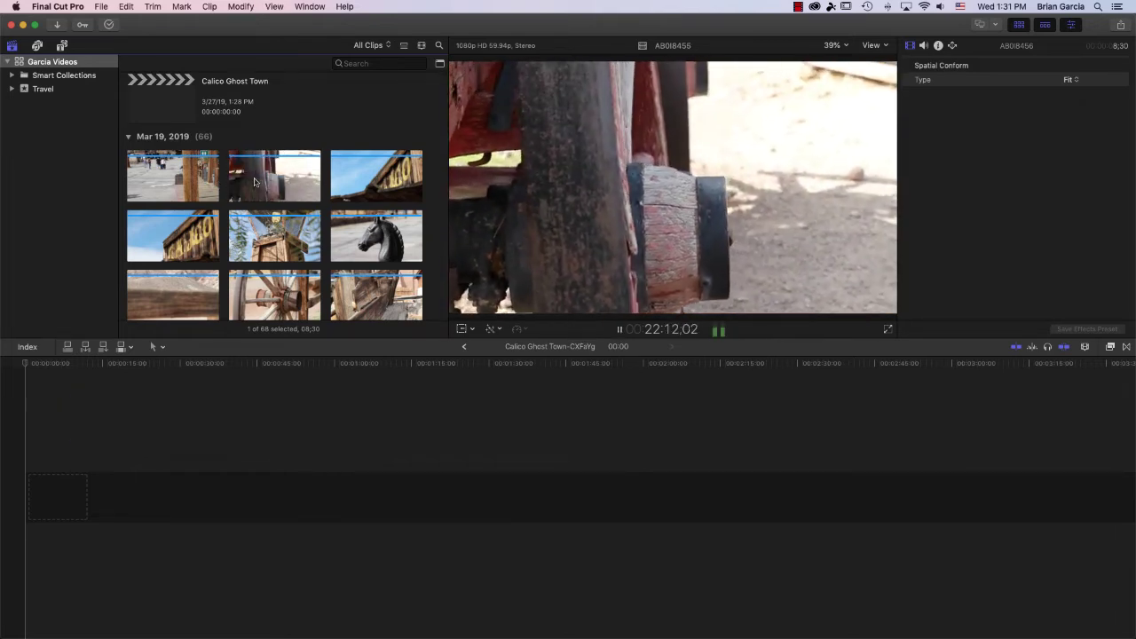
key(space)
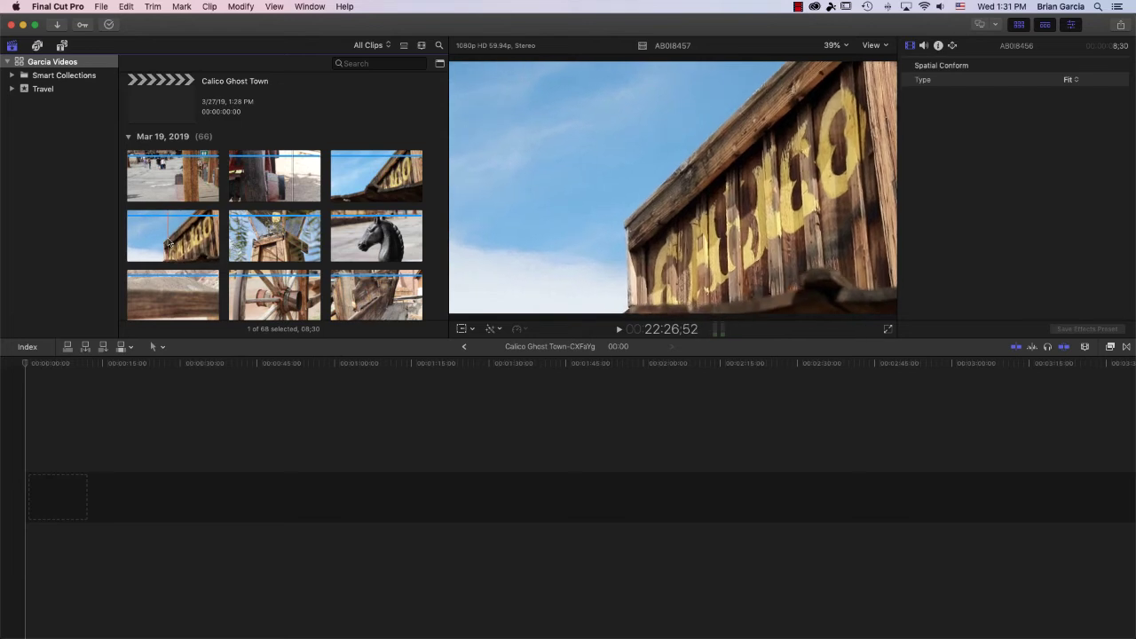
key(space)
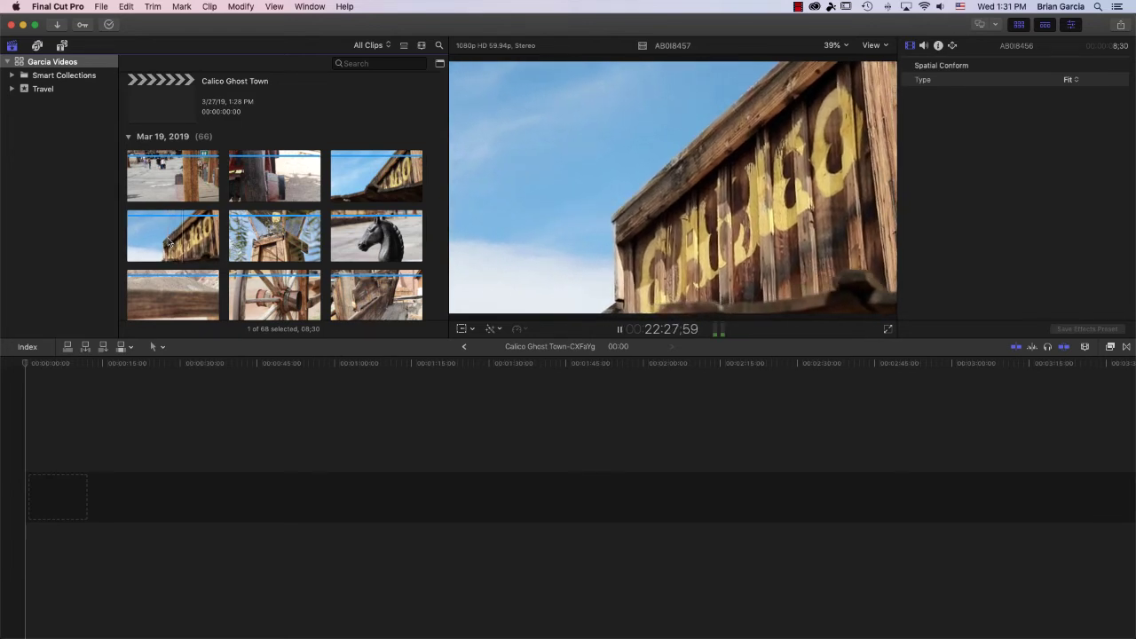
key(space)
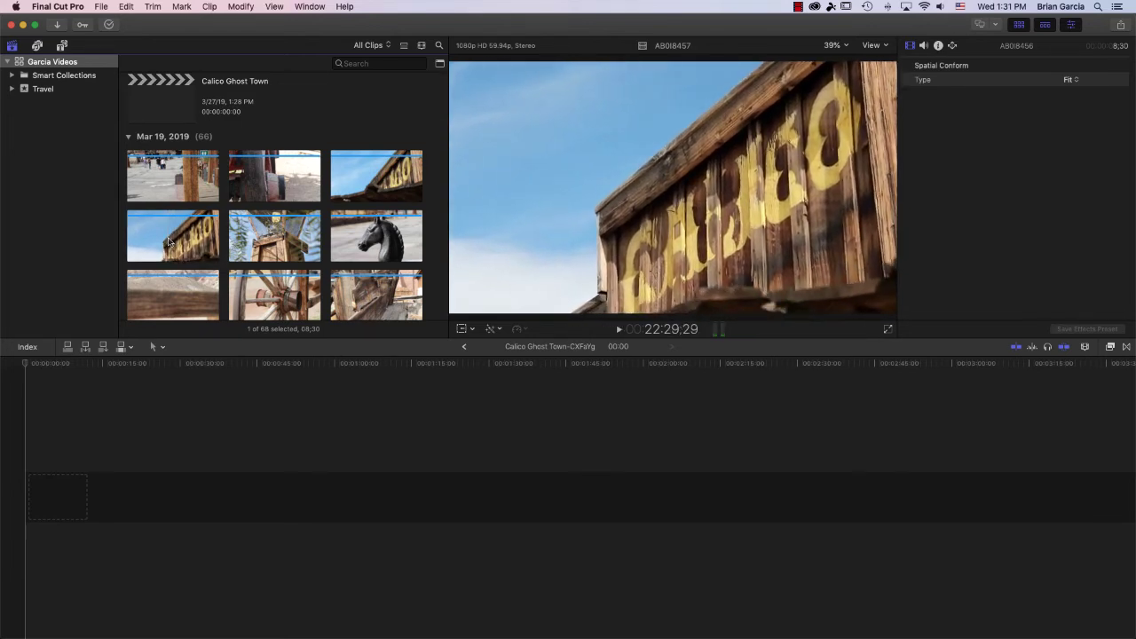
Add the entire clip AB0I8457 as the first clip in the Calico Ghost Town timeline
click(175, 237)
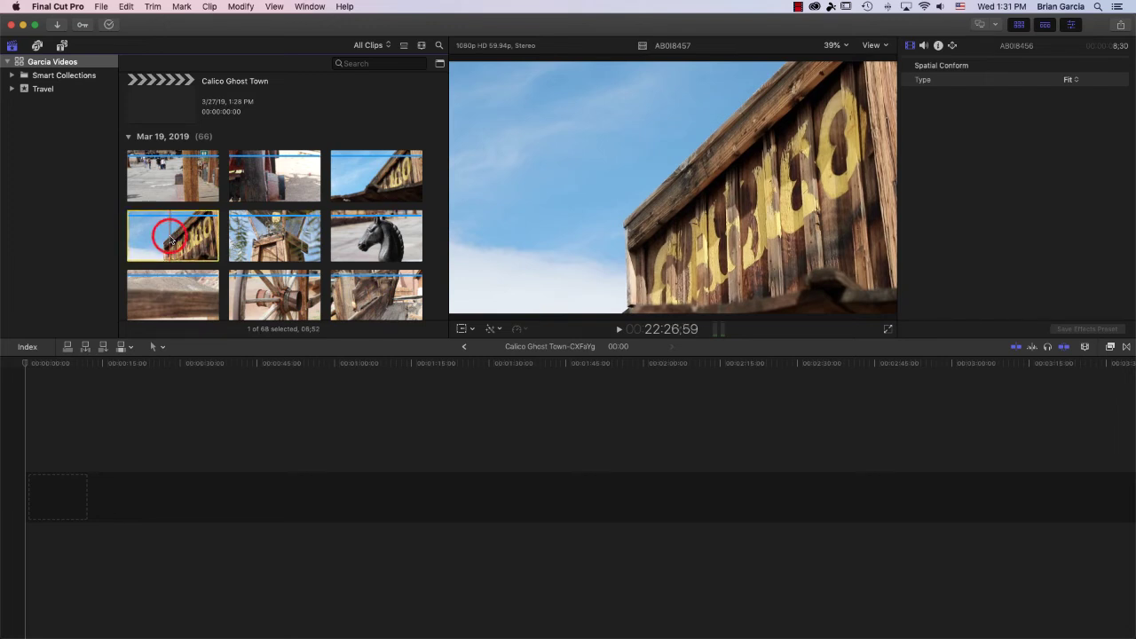
drag(176, 238, 35, 502)
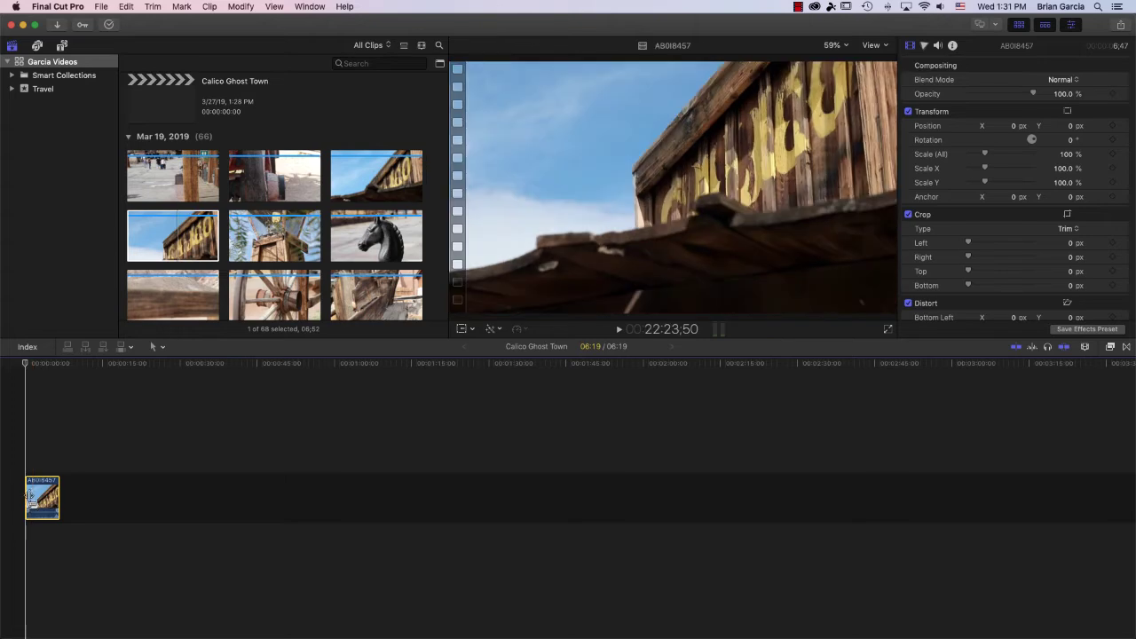
click(180, 233)
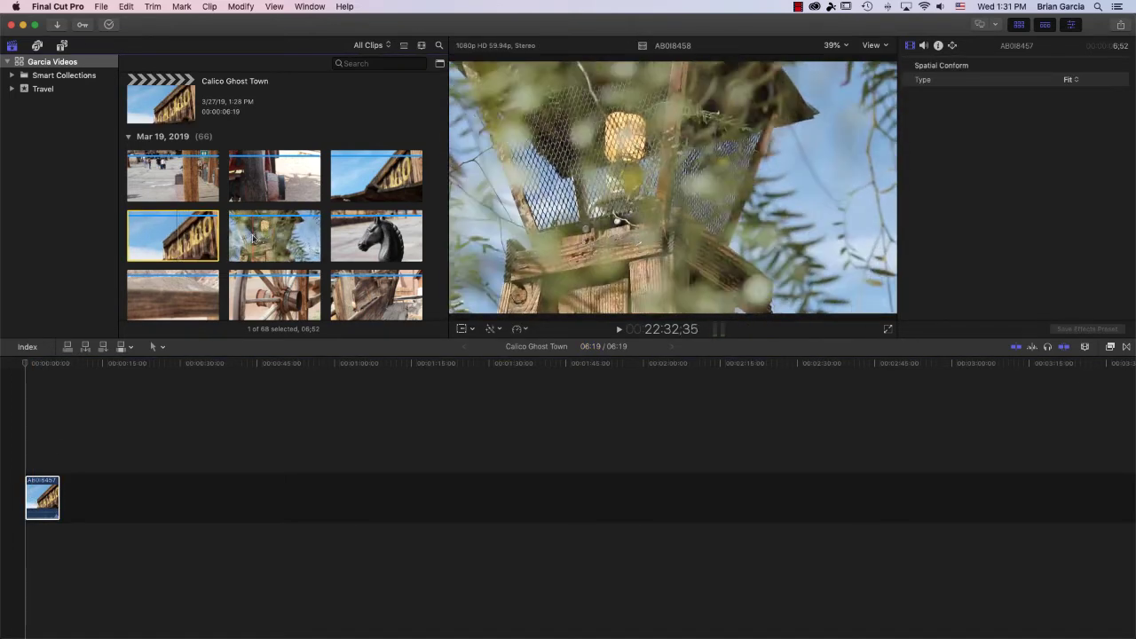
Mark a range of about 03;47 in clip AB0I8458, append it after the first timeline clip, and clear the browser selection
drag(254, 237, 299, 240)
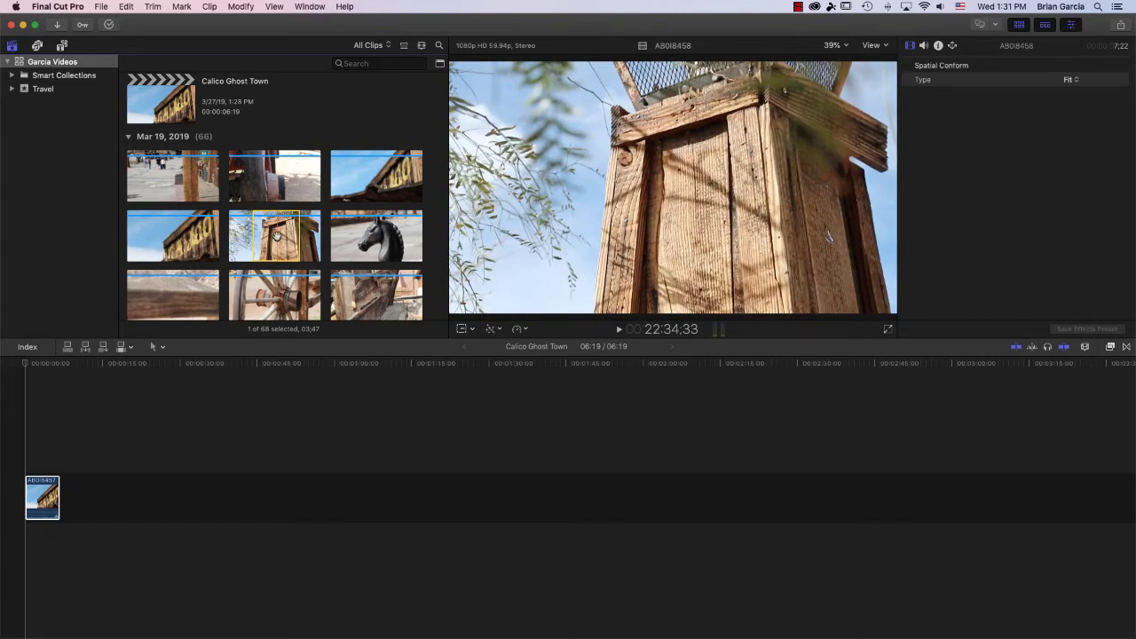
drag(276, 234, 75, 502)
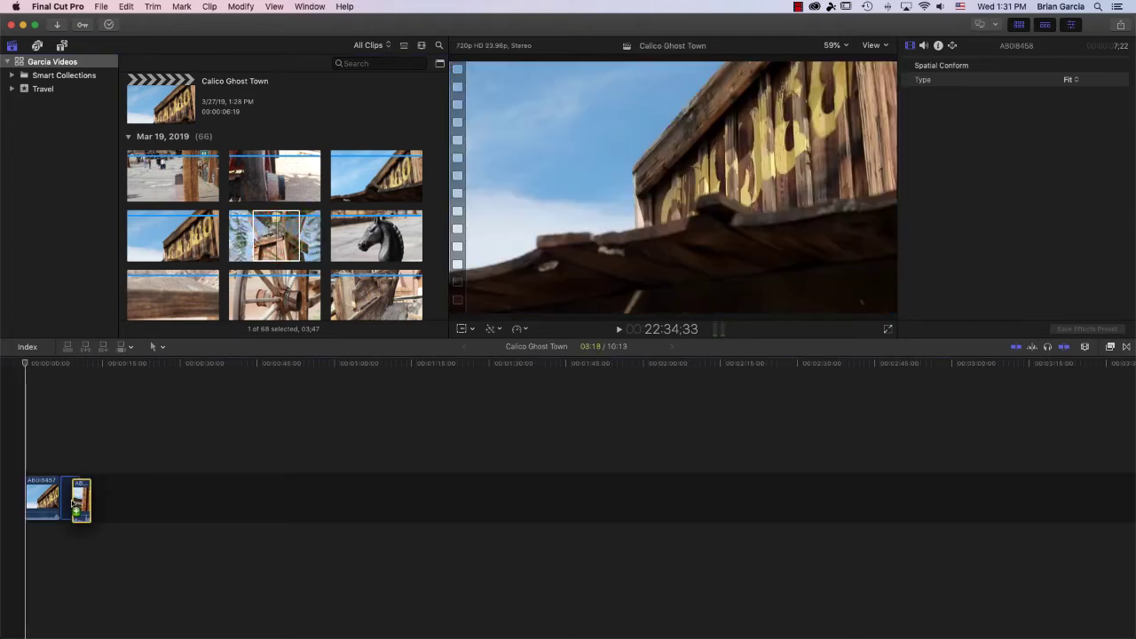
key(alt+x)
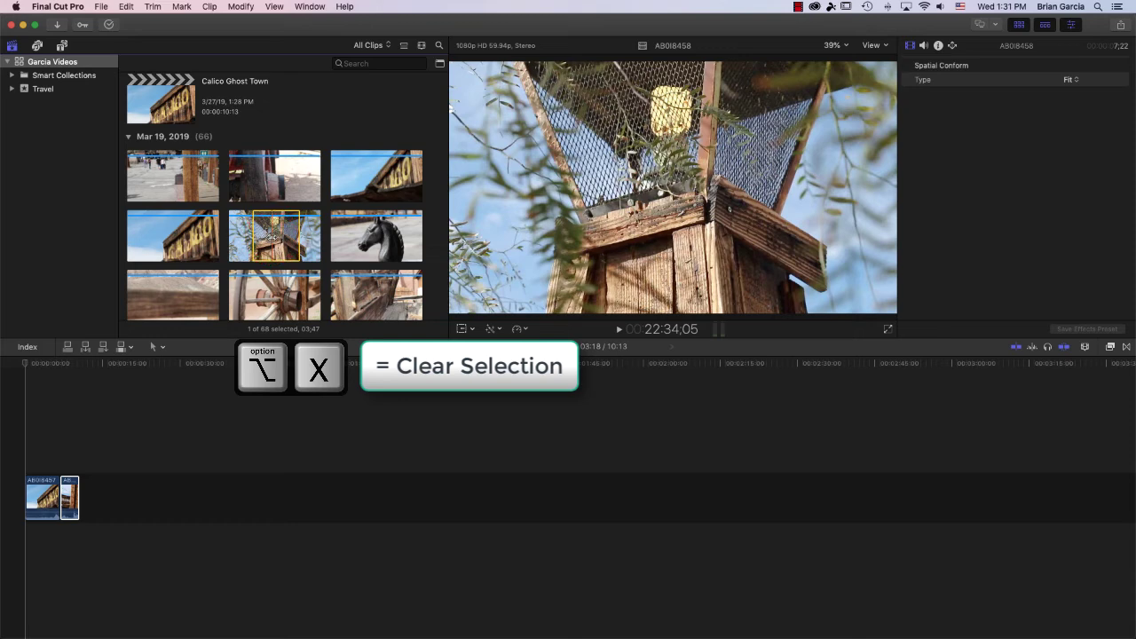
key(alt+x)
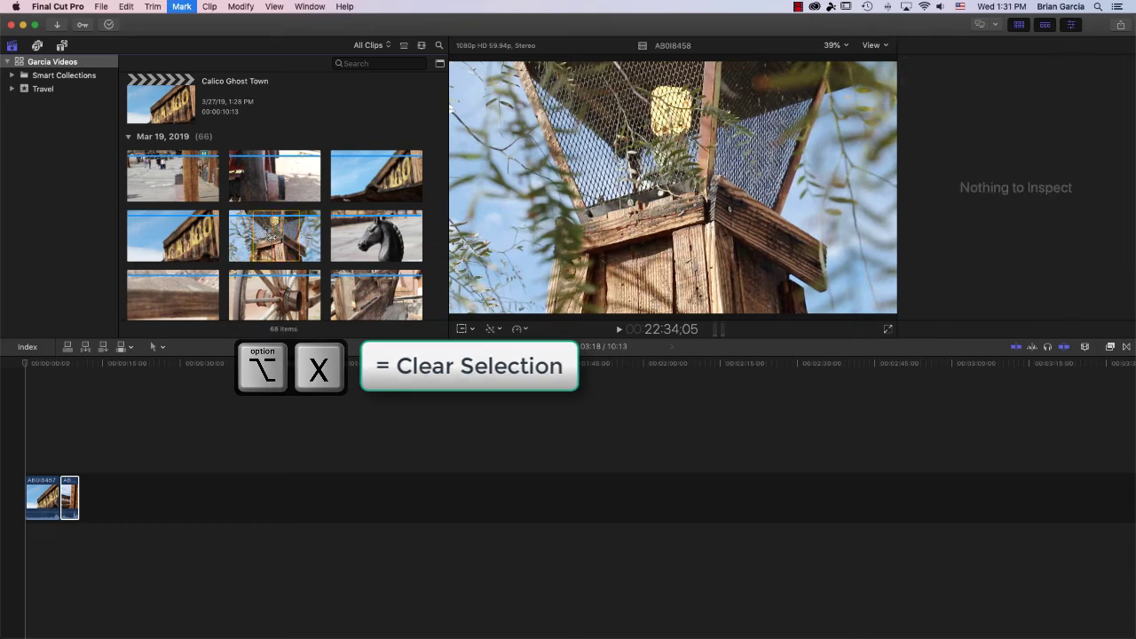
Append the entire horse head clip AB0I8459 after the second clip in the timeline
click(363, 240)
drag(364, 252, 84, 508)
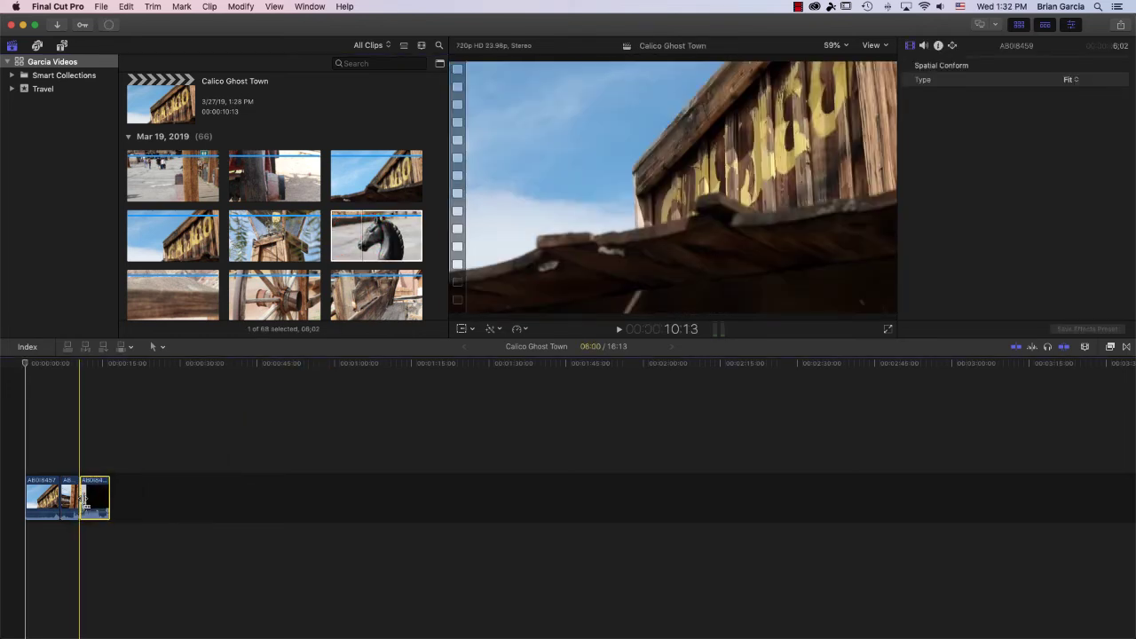